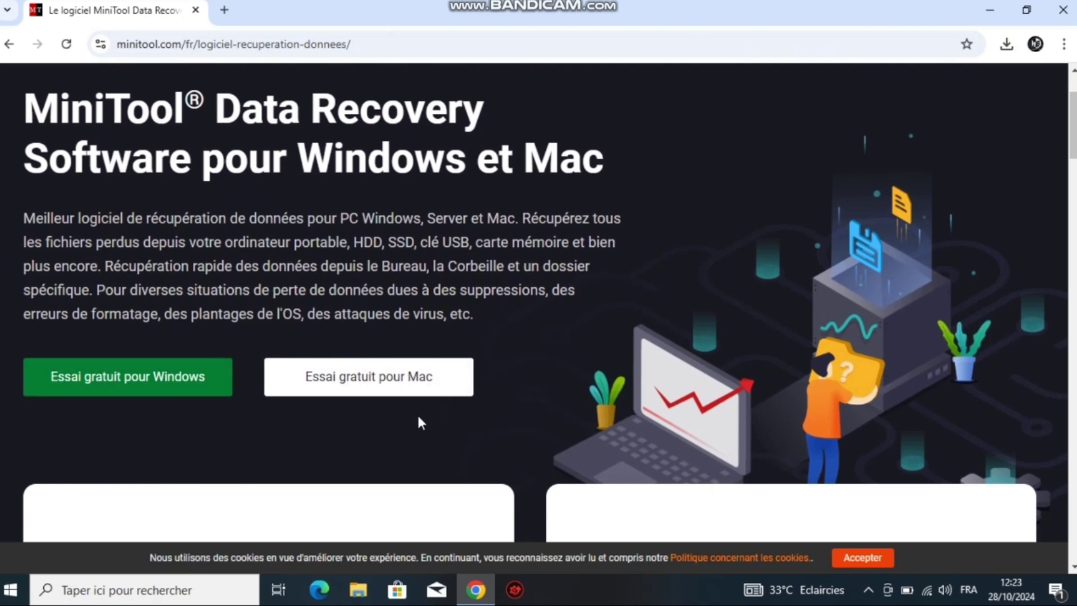
Look through the MiniTool Data Recovery page for the Windows and Mac editions and the data loss cases covered
scroll(421, 421, down, 7)
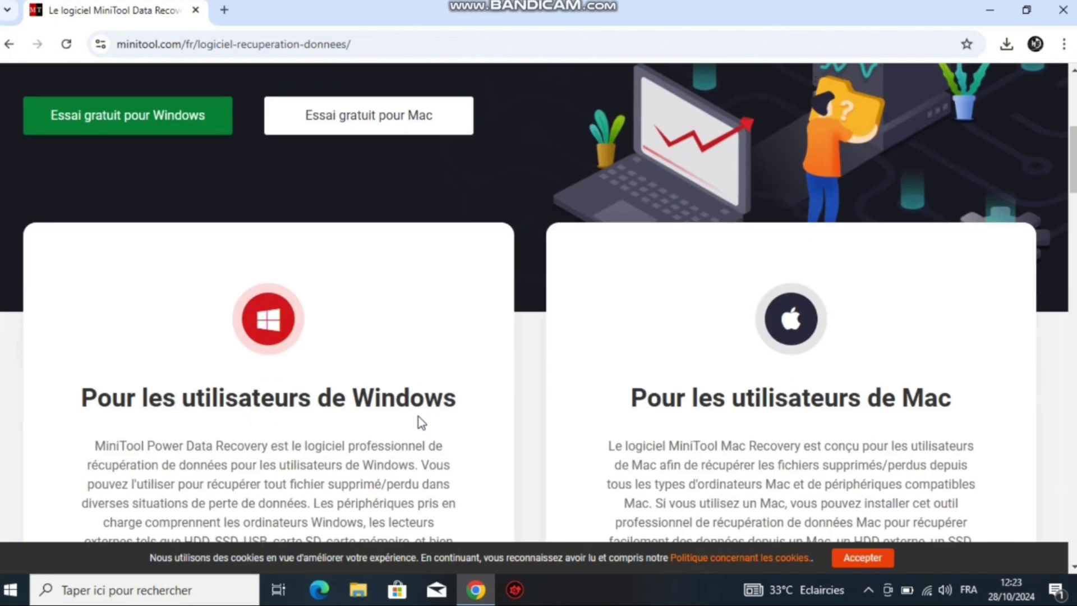
scroll(421, 422, down, 1)
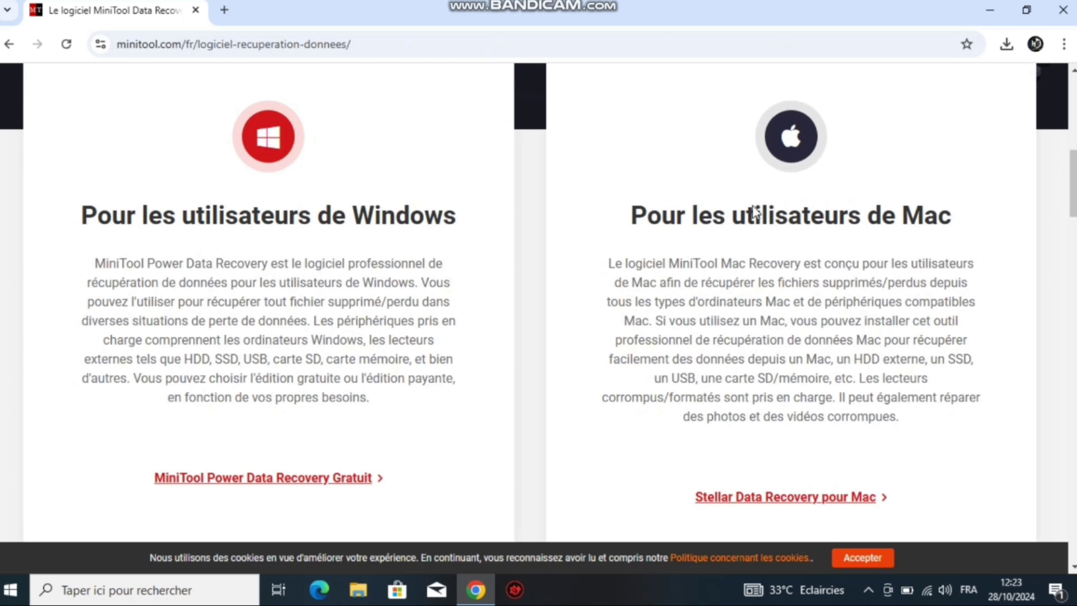
scroll(175, 279, down, 10)
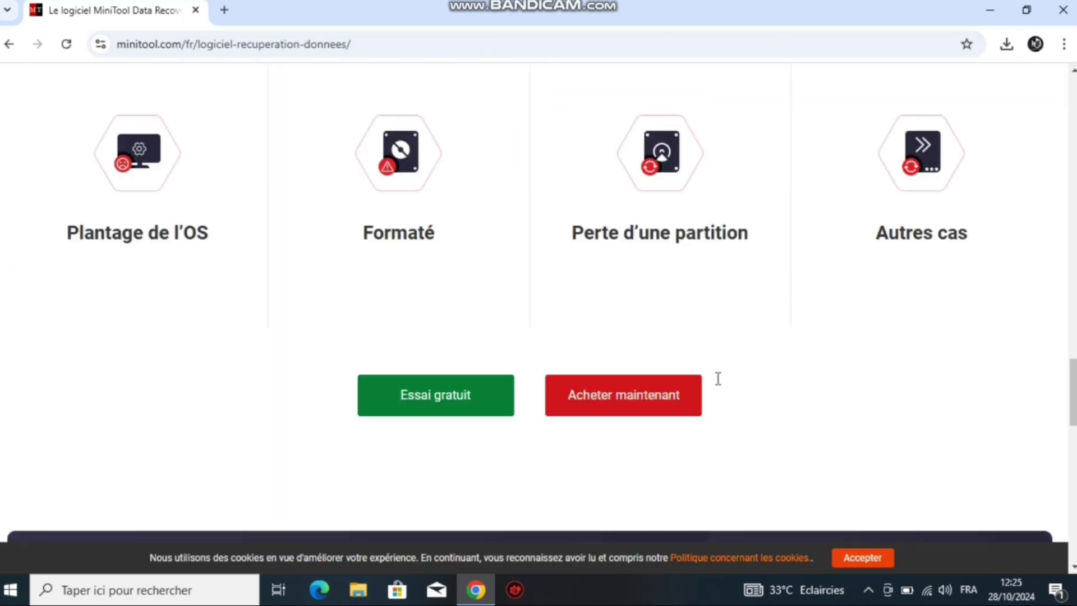
scroll(717, 379, up, 15)
scroll(717, 380, up, 13)
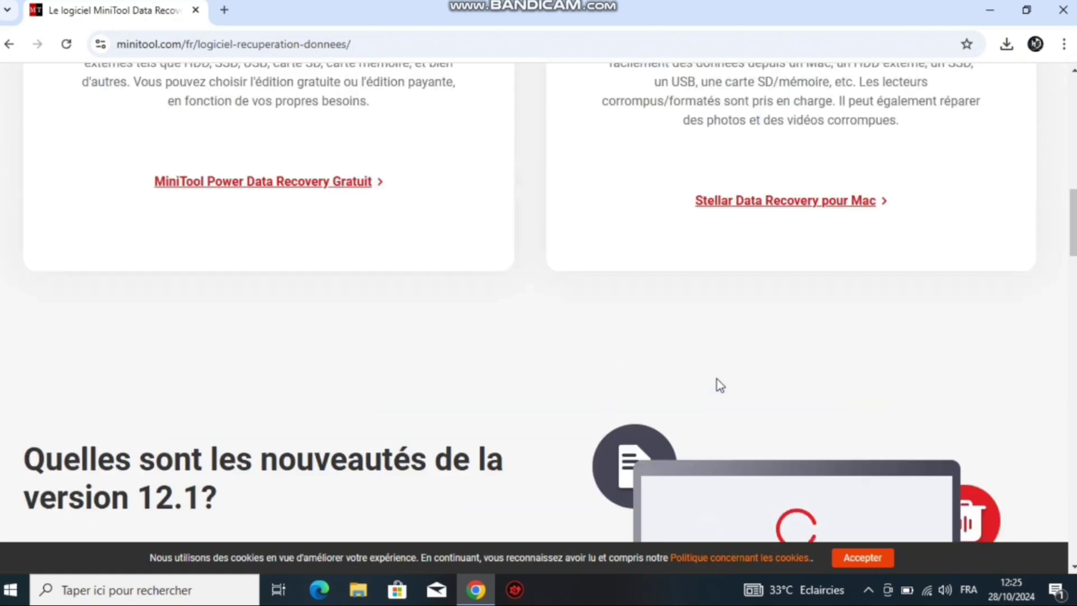
scroll(718, 379, up, 4)
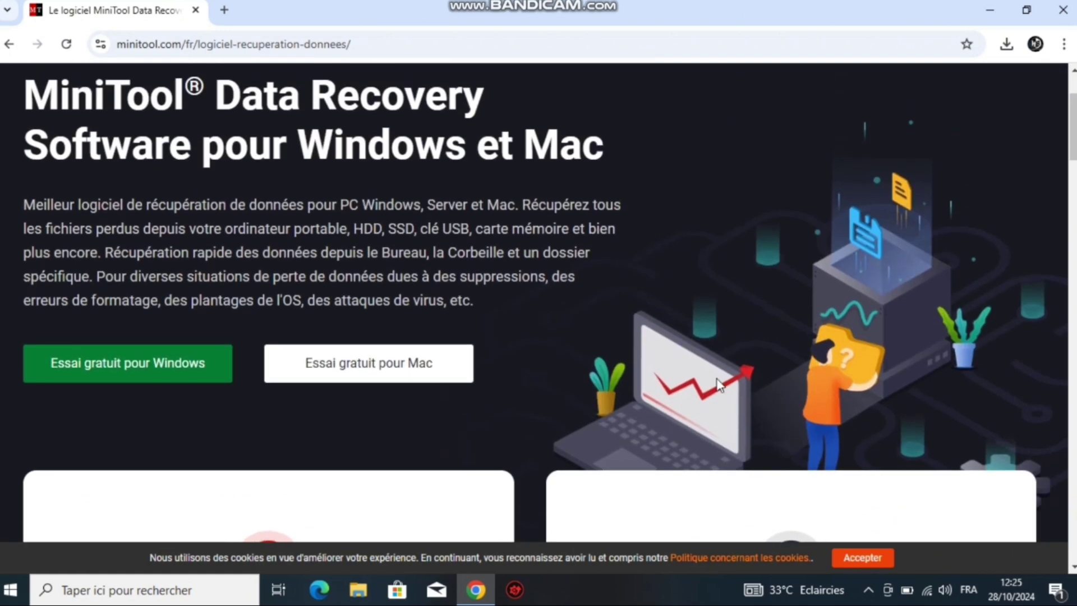
scroll(409, 386, down, 2)
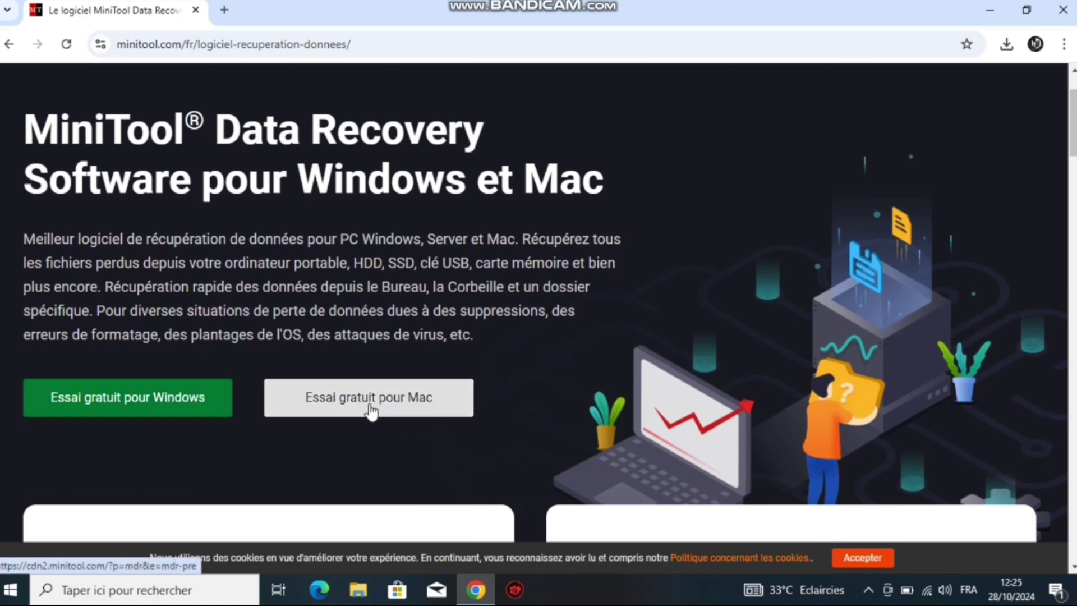
Download the free trial for Windows and check the installer in the browser's recent download history
click(124, 399)
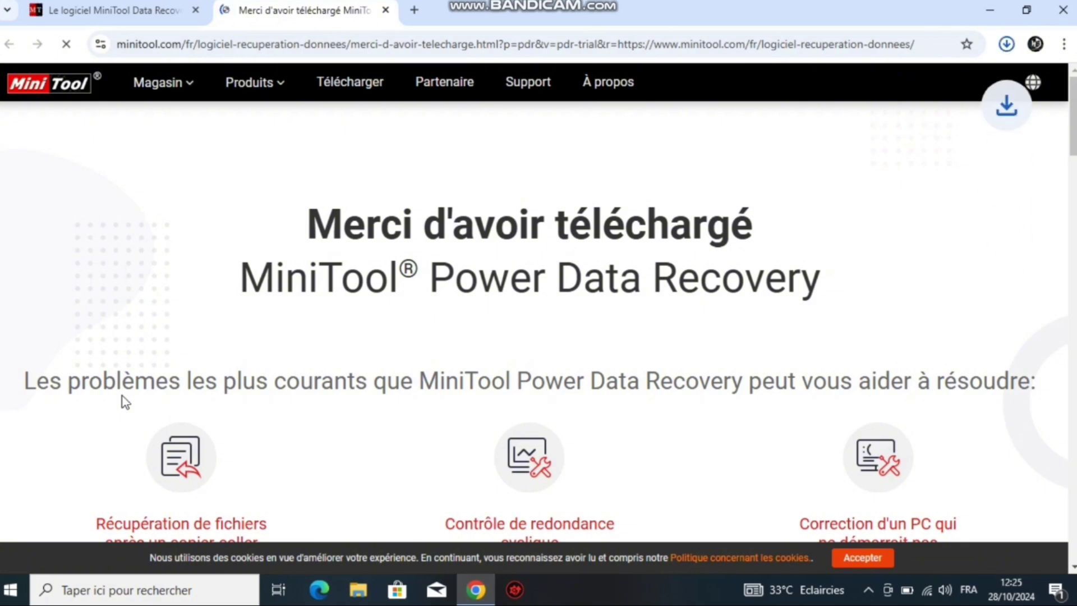
click(1008, 51)
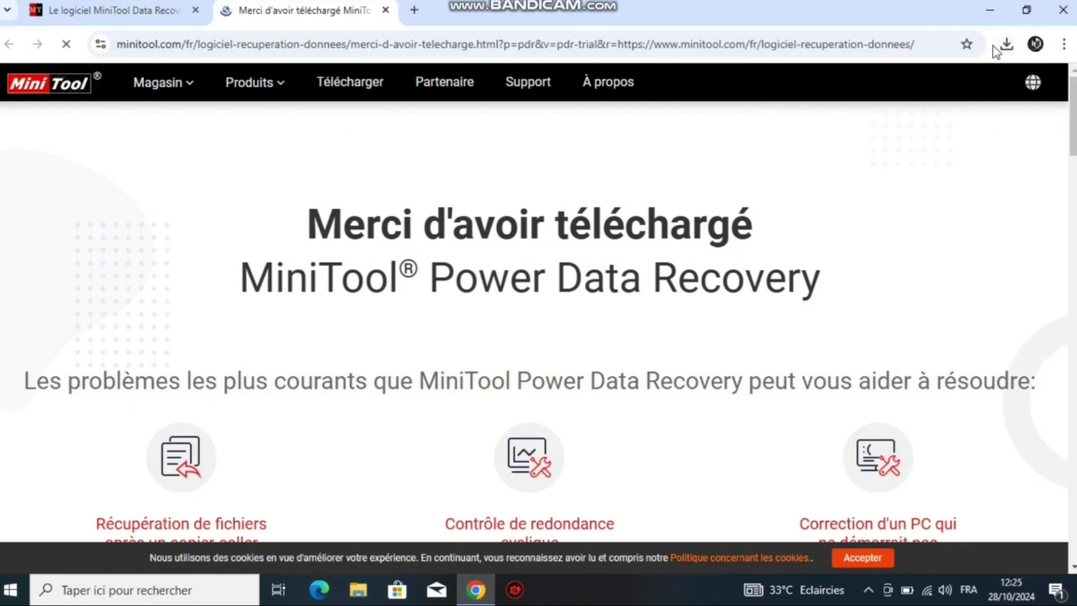
click(1006, 45)
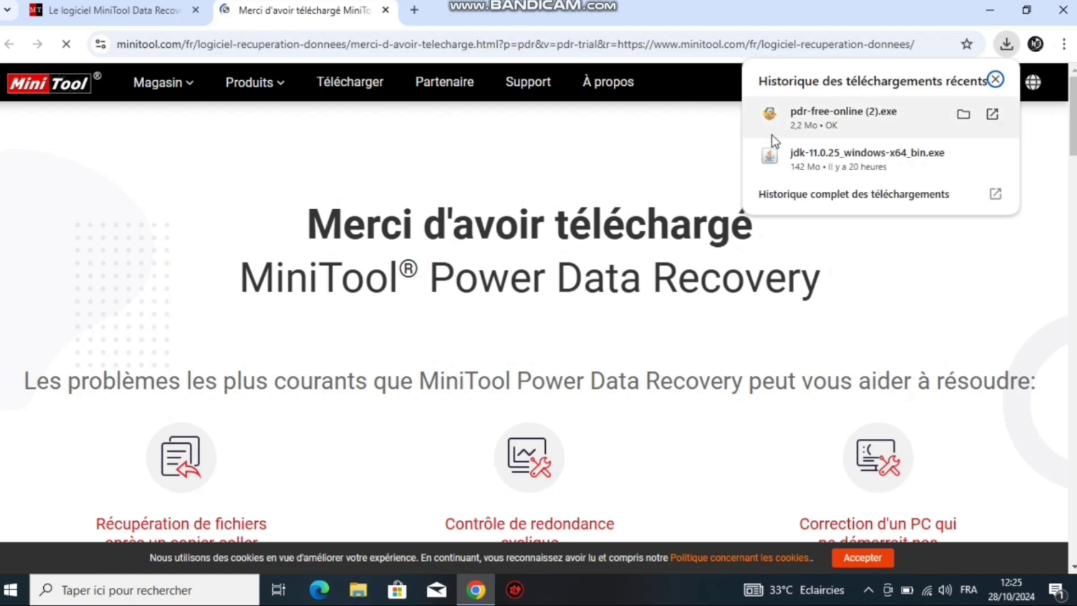
click(746, 241)
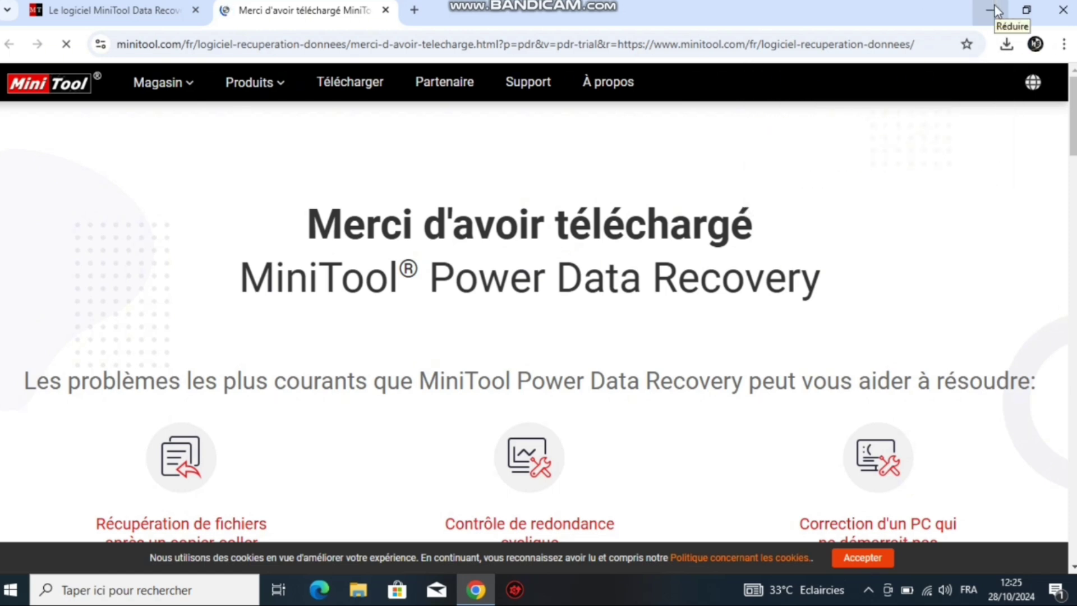
Minimize the browser, launch MiniTool Power Data Recovery from the desktop and dismiss its registry problem notification
click(994, 10)
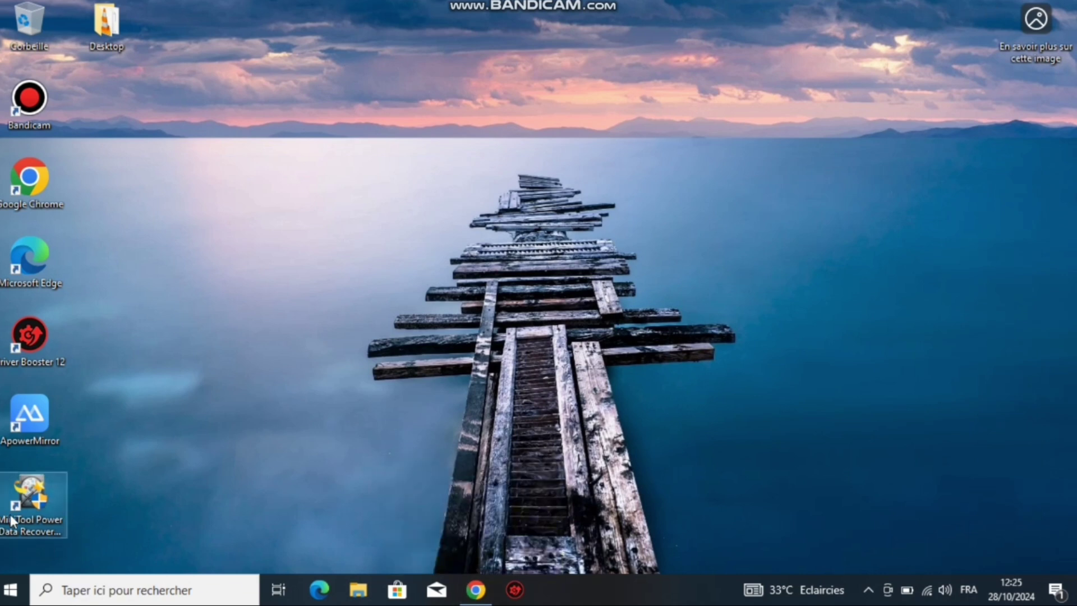
click(31, 494)
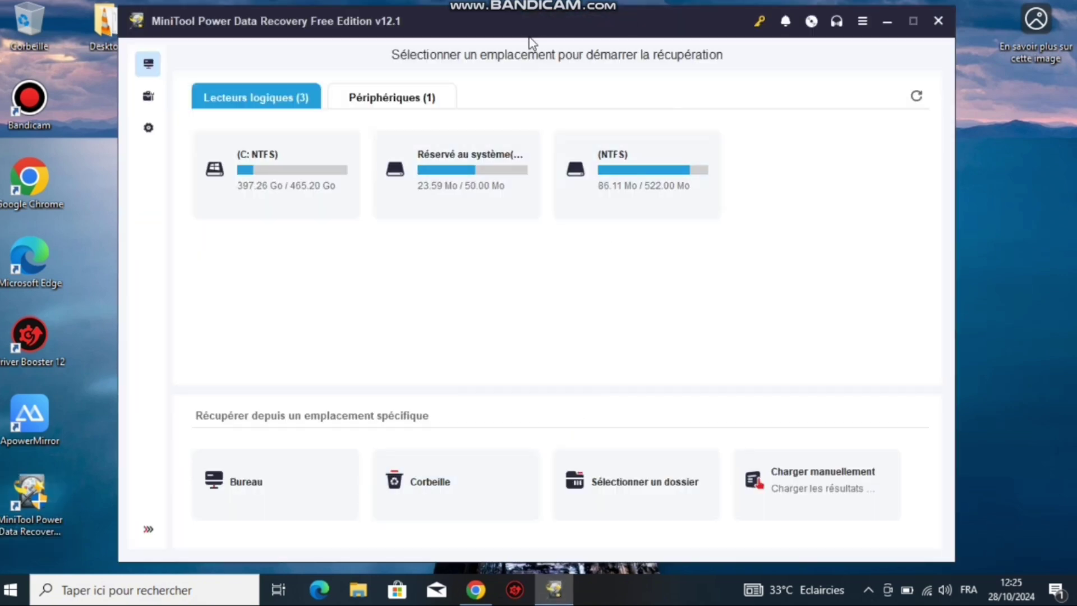
drag(523, 25, 543, 12)
mouse_move(625, 178)
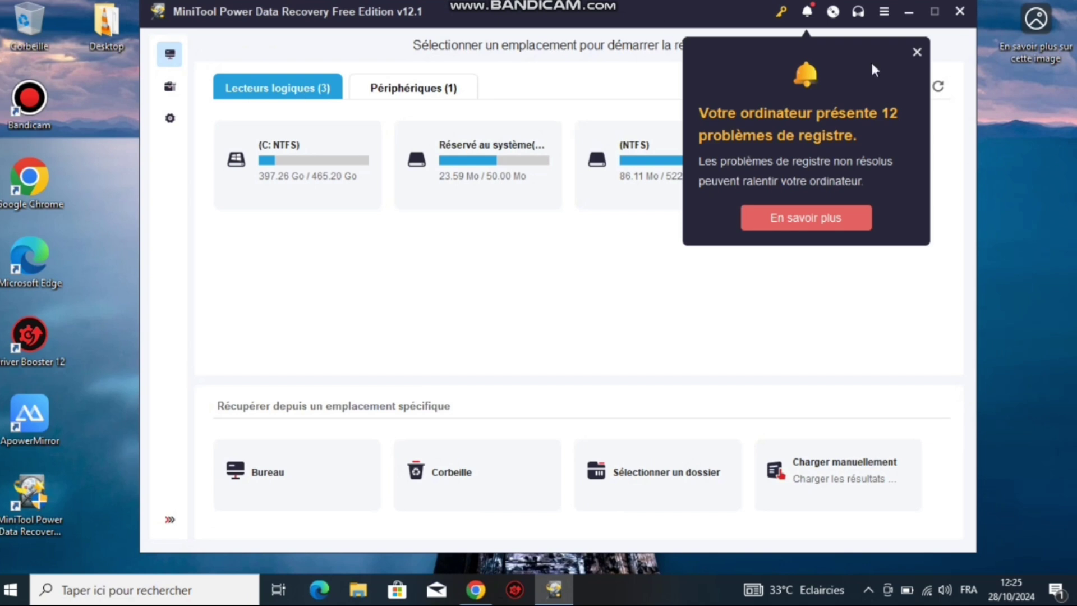
click(917, 52)
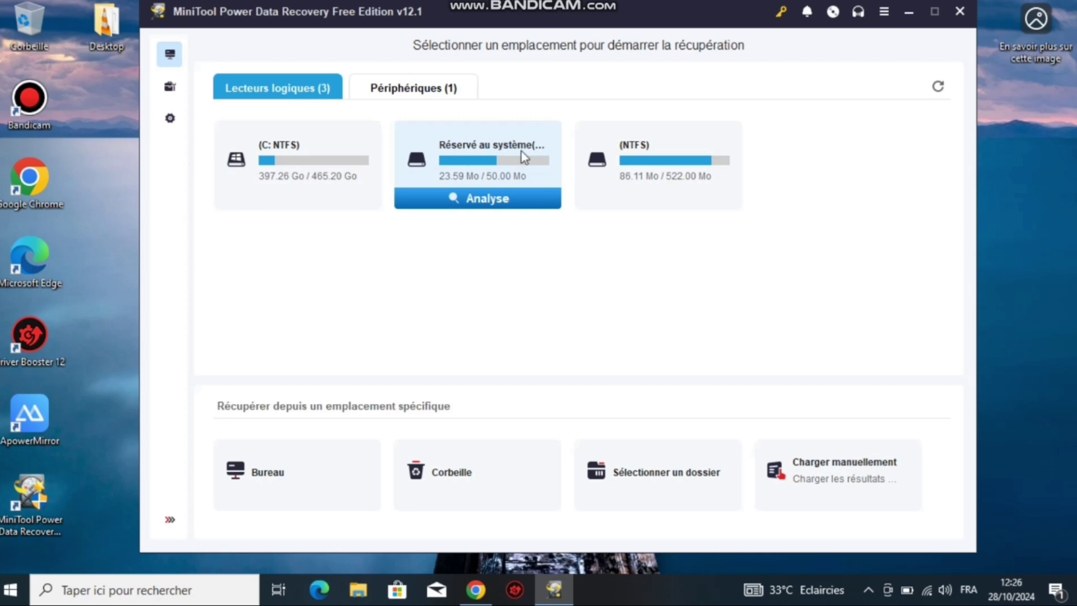
Open Ce PC in File Explorer to view the computer's drives
mouse_move(281, 146)
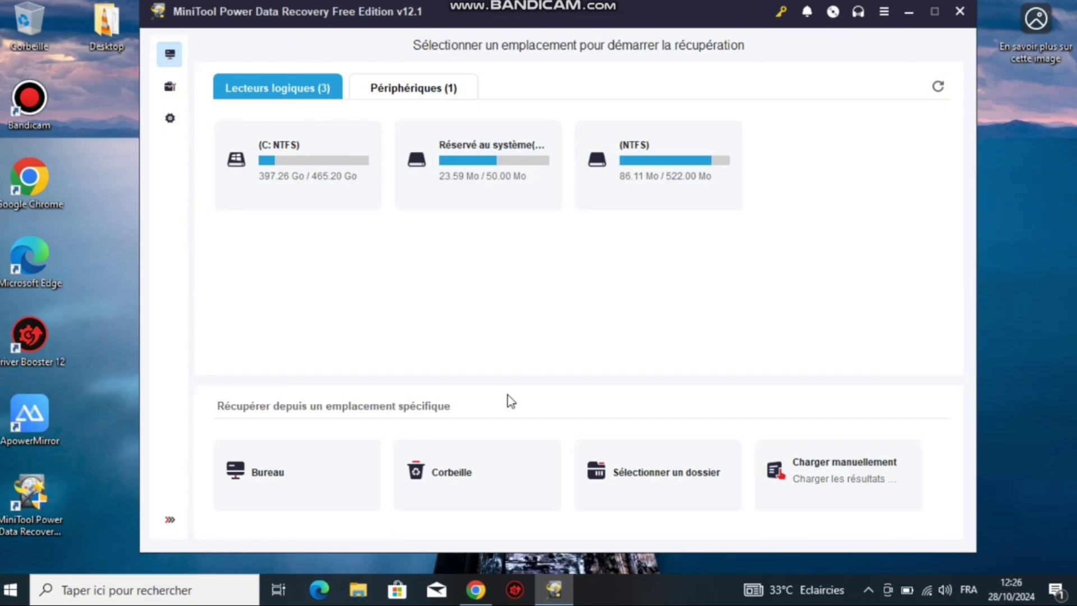
click(363, 576)
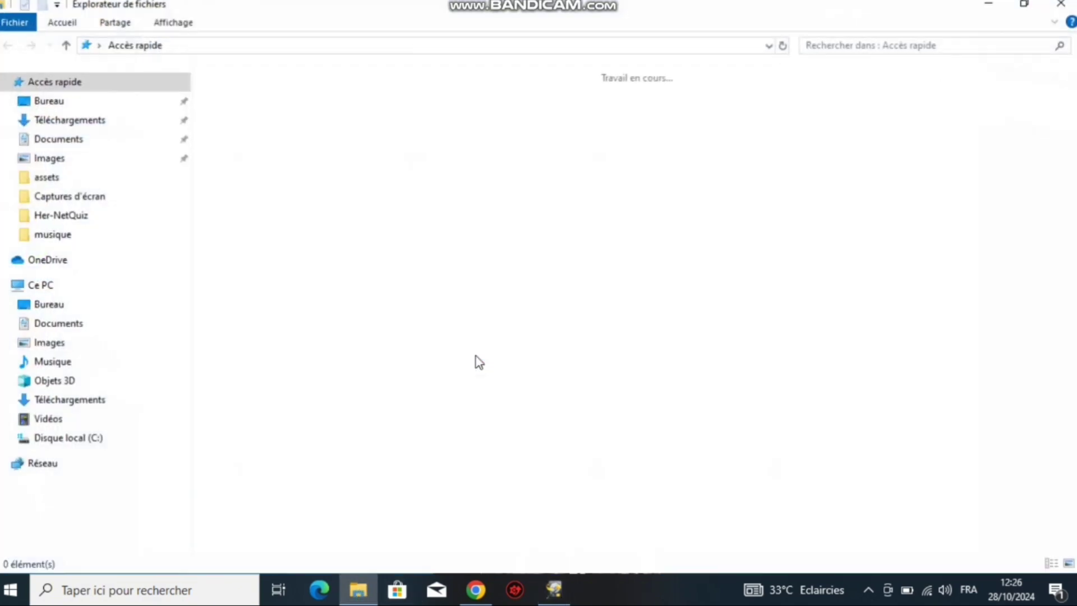
click(92, 291)
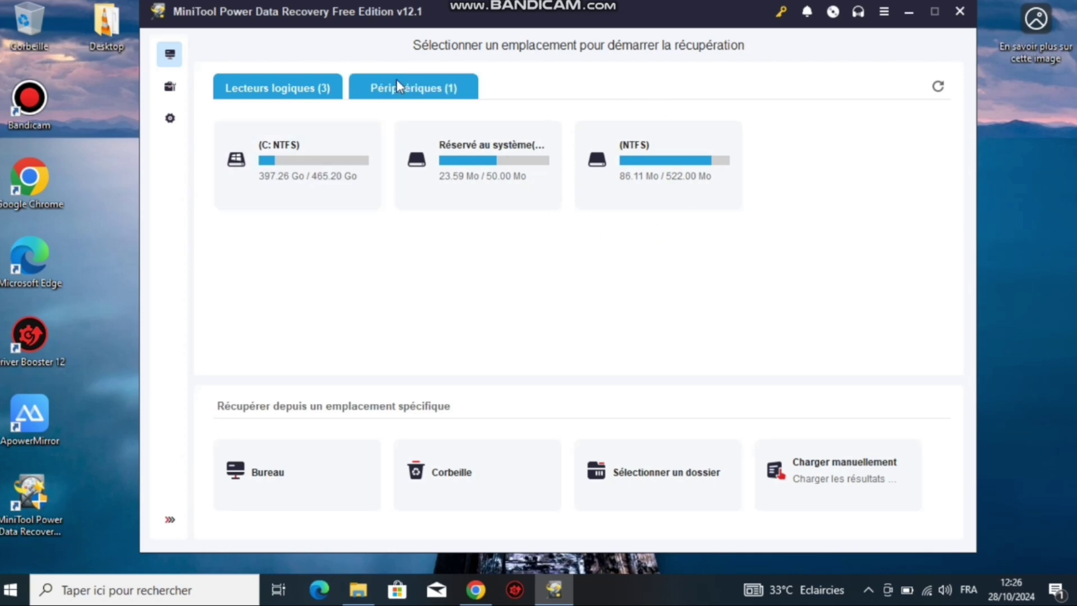
Compare the physical devices with the logical drives in MiniTool Power Data Recovery, ending on the logical drives
click(437, 92)
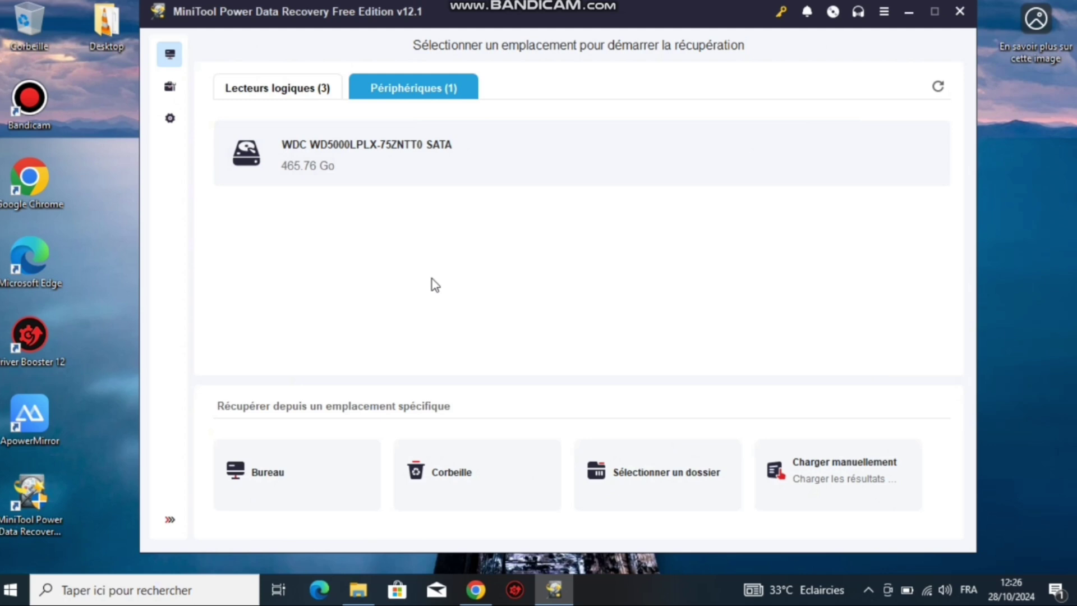
mouse_move(386, 163)
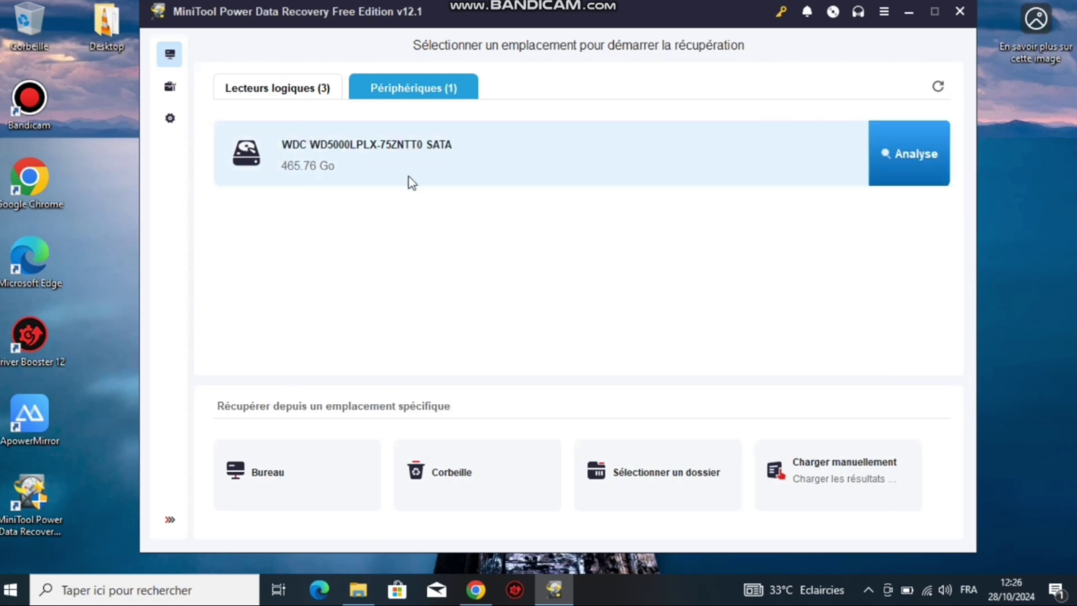
click(299, 83)
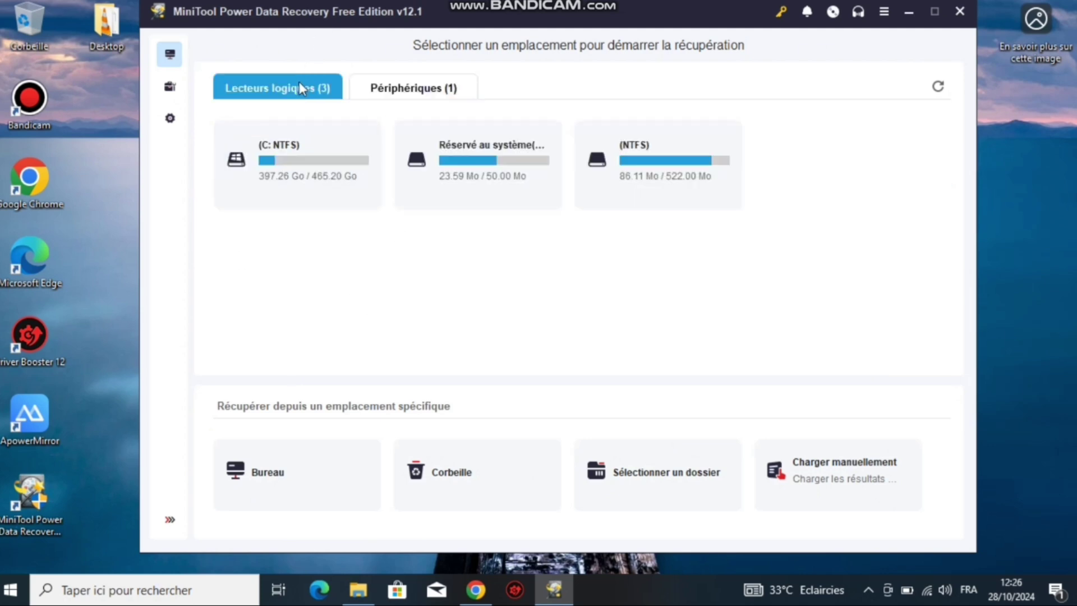
click(405, 89)
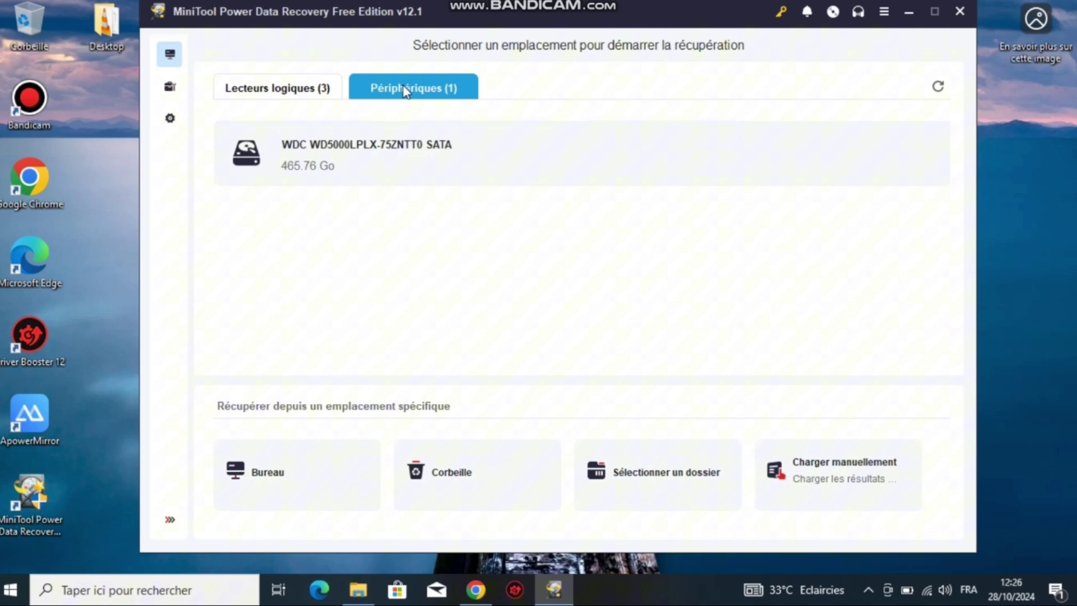
click(302, 91)
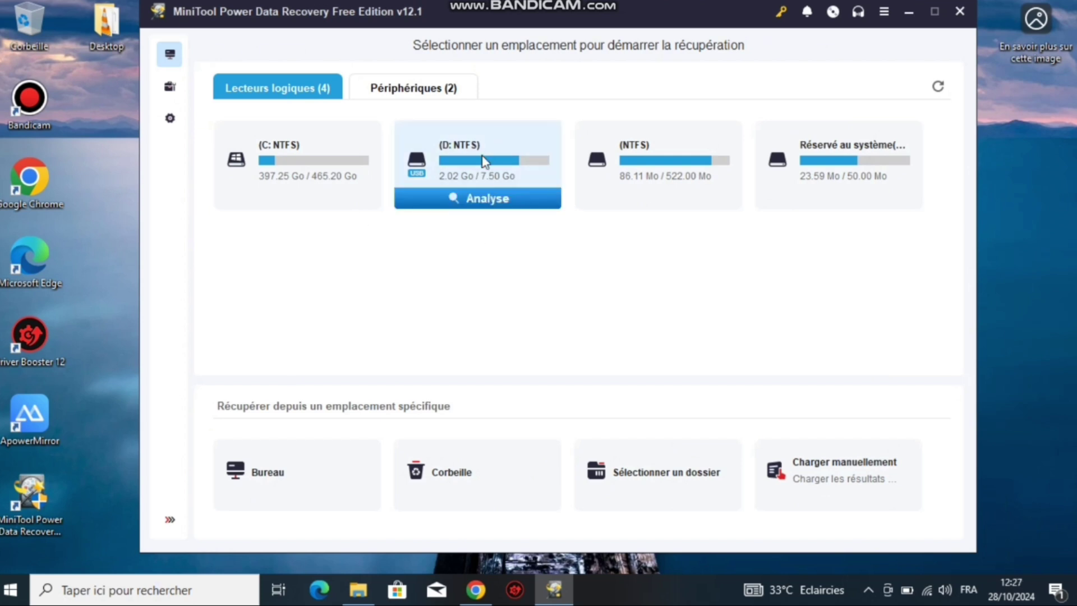
Open the USB drive (D:) in File Explorer and create a text document named "Mon document" on it
click(358, 590)
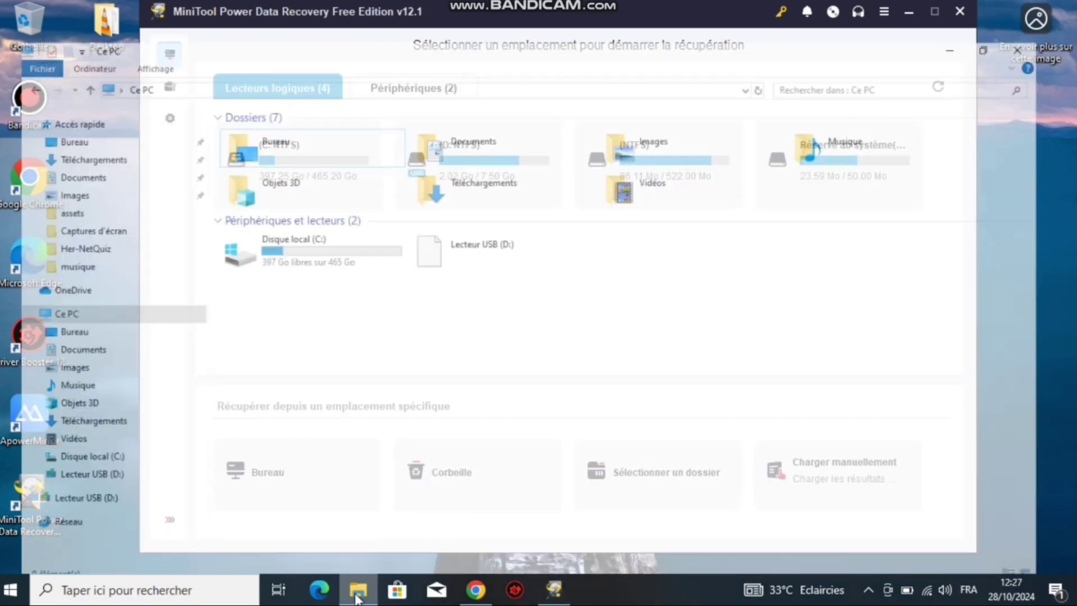
double_click(484, 230)
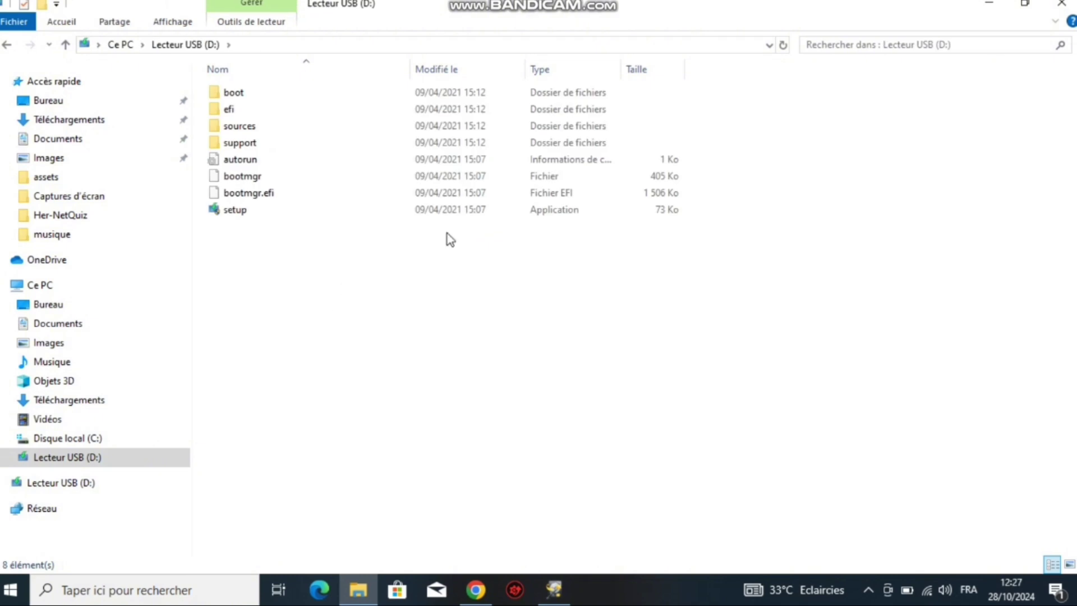
right_click(362, 287)
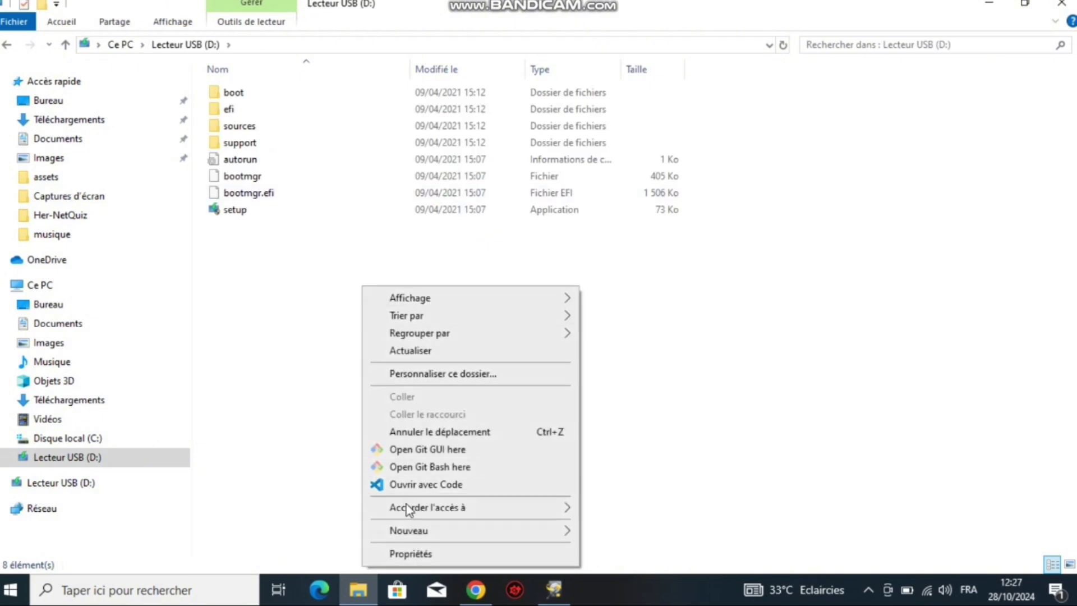
mouse_move(424, 532)
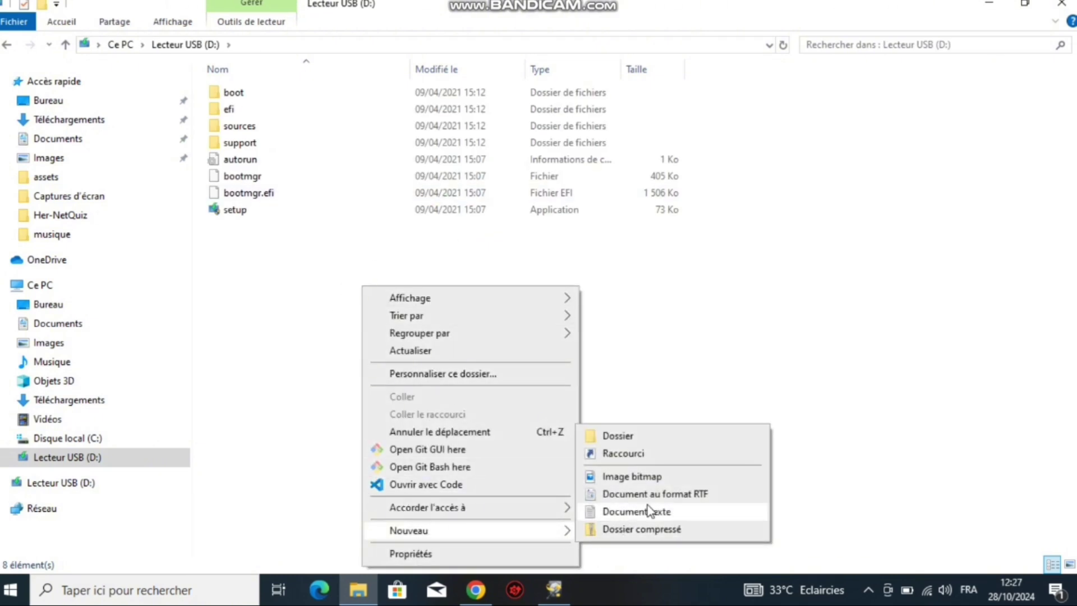
click(655, 512)
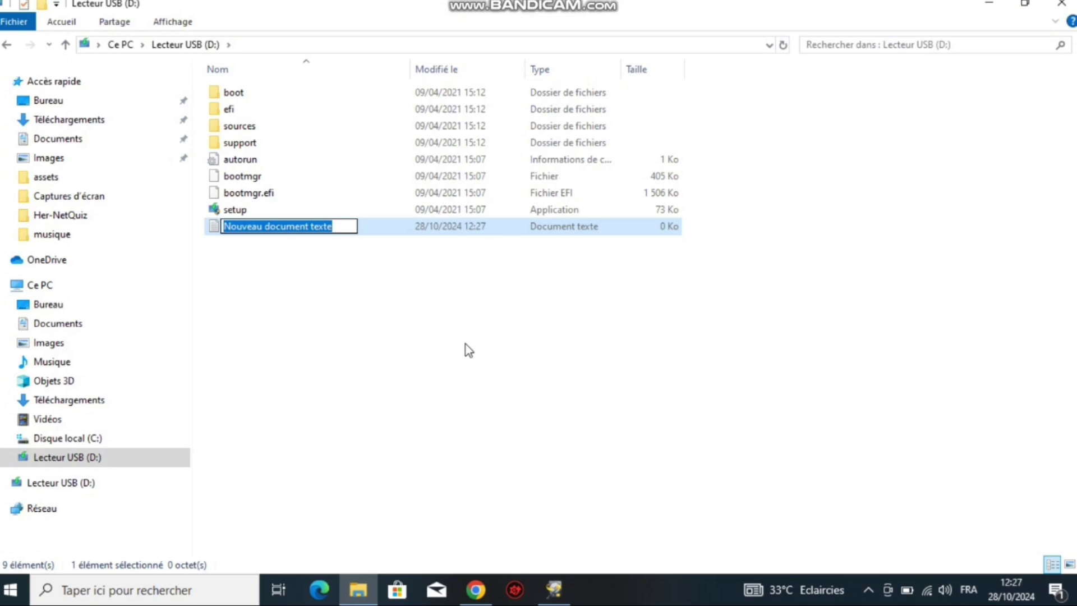
text(Mo)
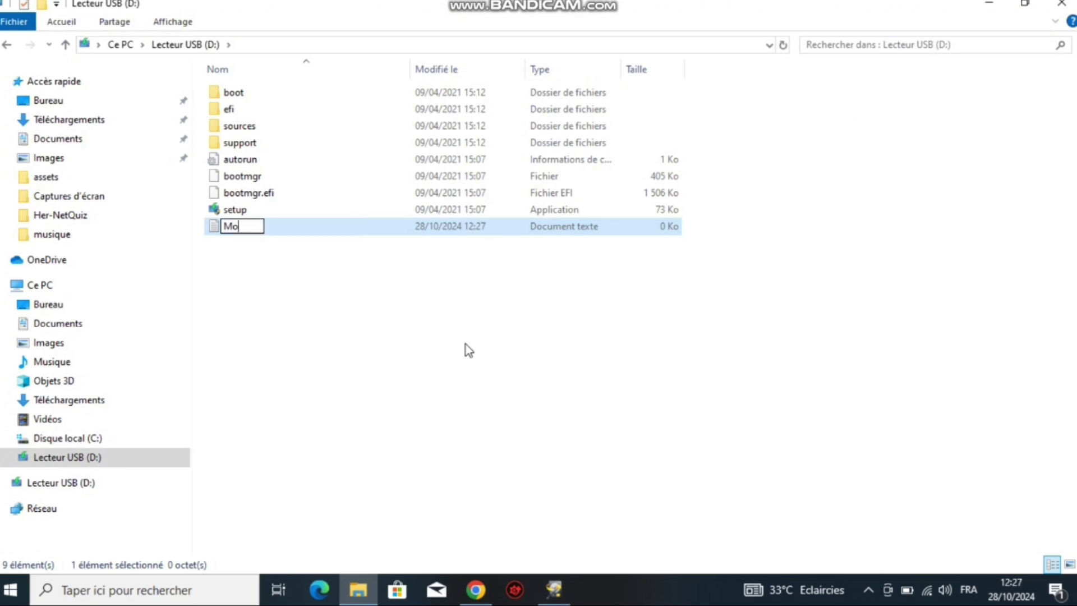
text(n document)
key(Return)
Write "ça c'est mon document" in the Mon document file, then save and close it
key(Return)
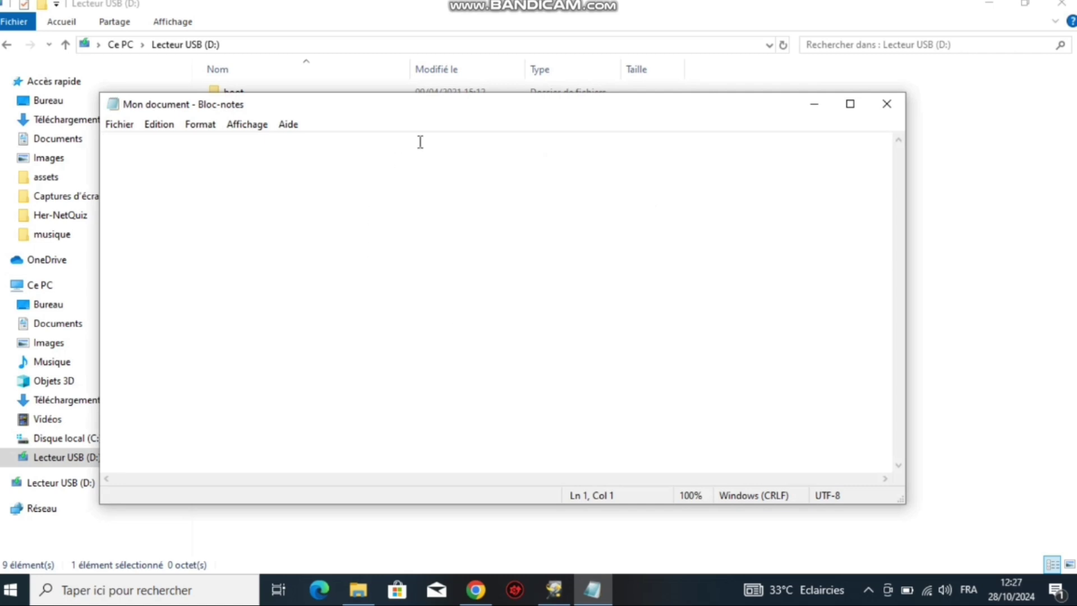
drag(386, 109, 474, 96)
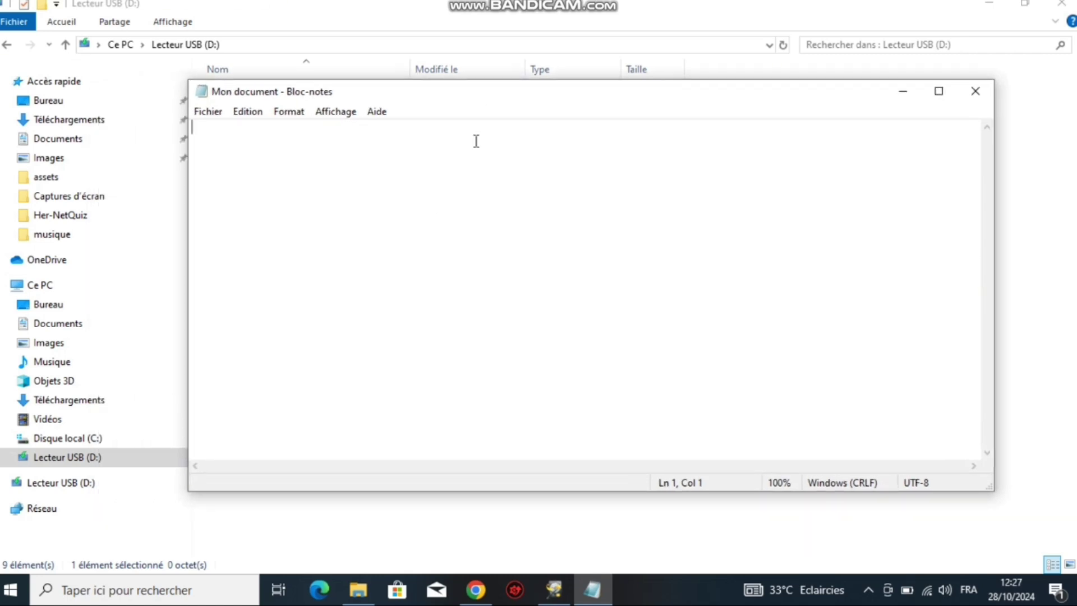
text(ça c'est mon document)
key(ctrl+s)
click(975, 91)
Create a second text document named "Fichier" on the USB drive and restore the File Explorer window to a smaller size
right_click(450, 304)
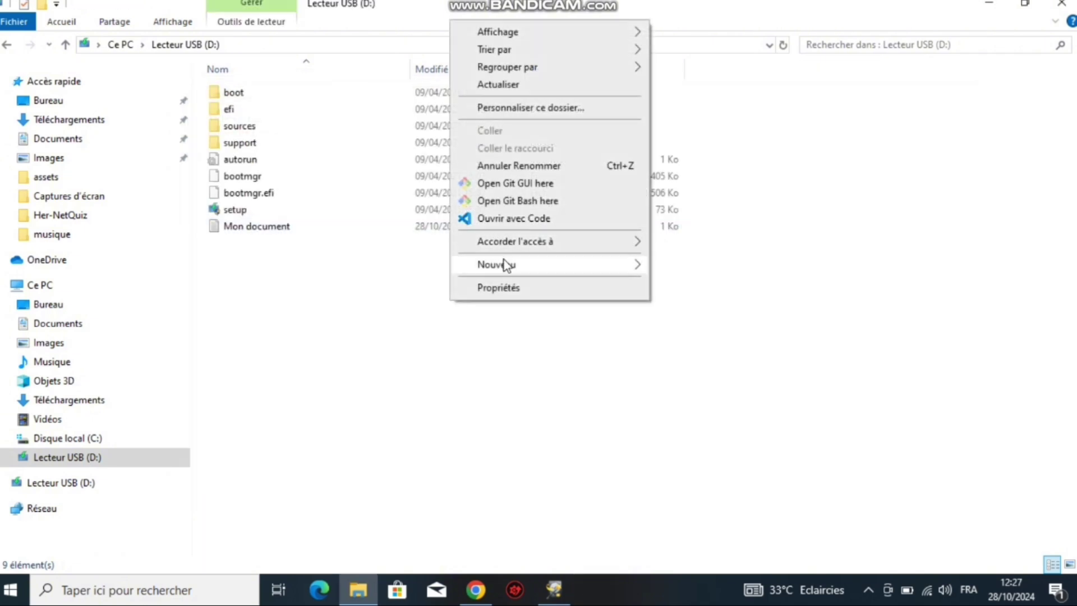
mouse_move(506, 265)
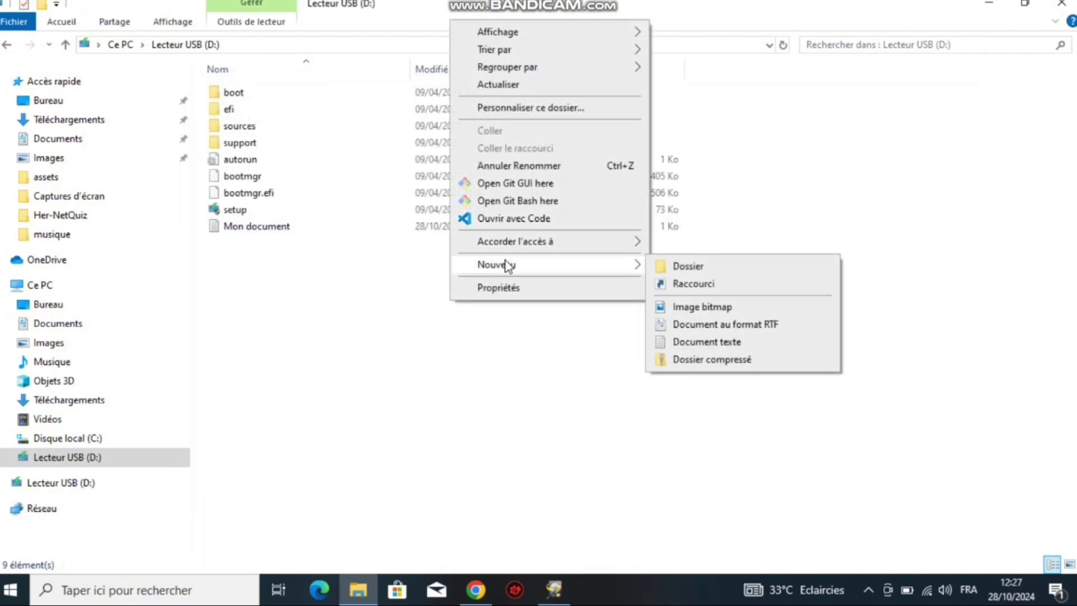
click(706, 343)
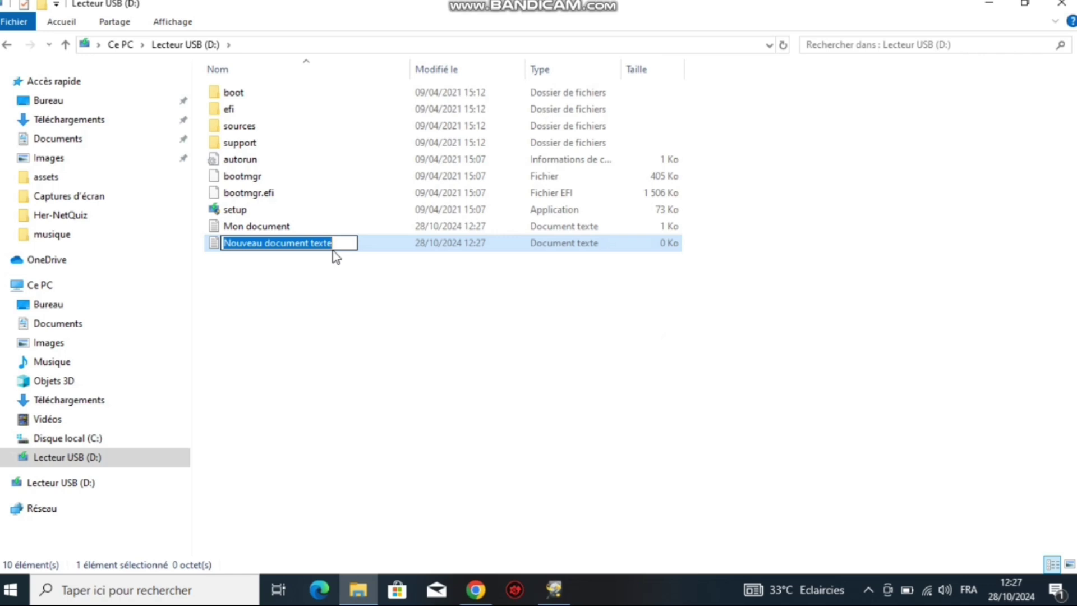
text(Fichier)
key(Return)
click(386, 320)
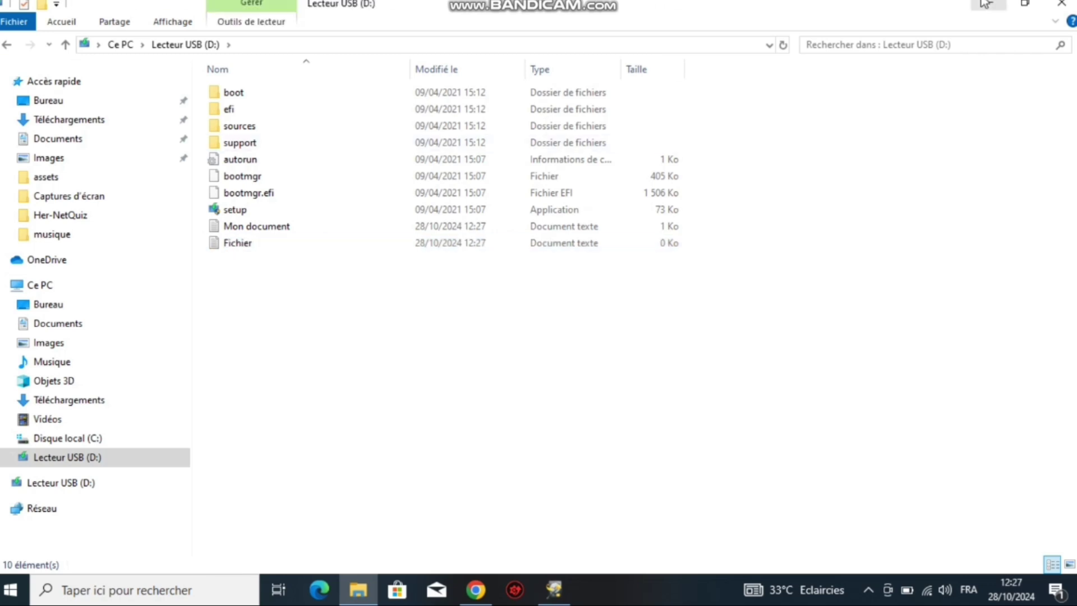
click(1024, 4)
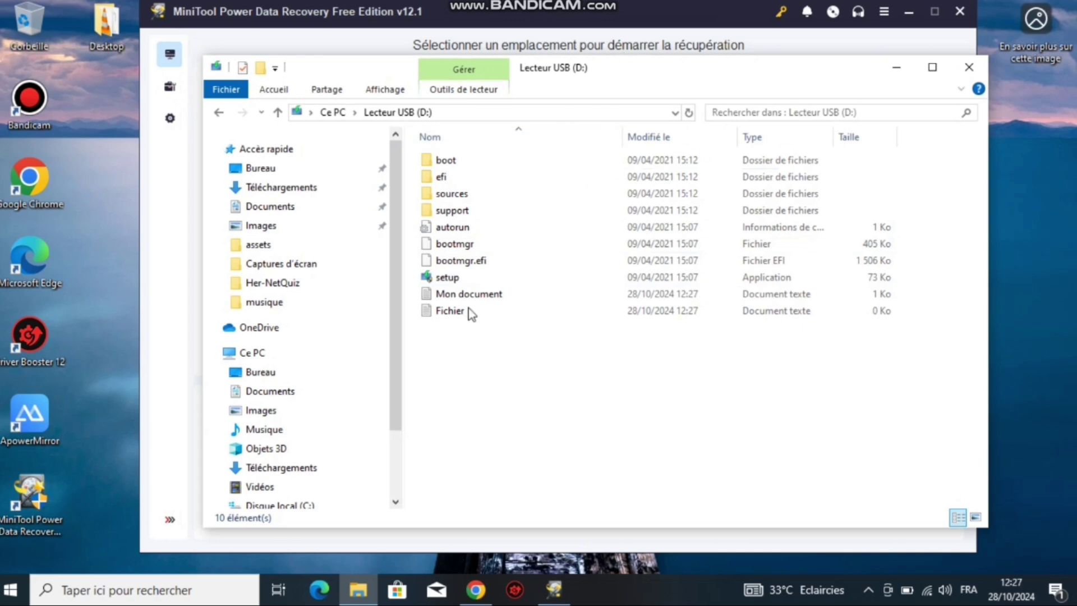
Permanently delete the Mon document and Fichier text files from the USB drive, refresh the folder and close File Explorer
drag(497, 334, 509, 294)
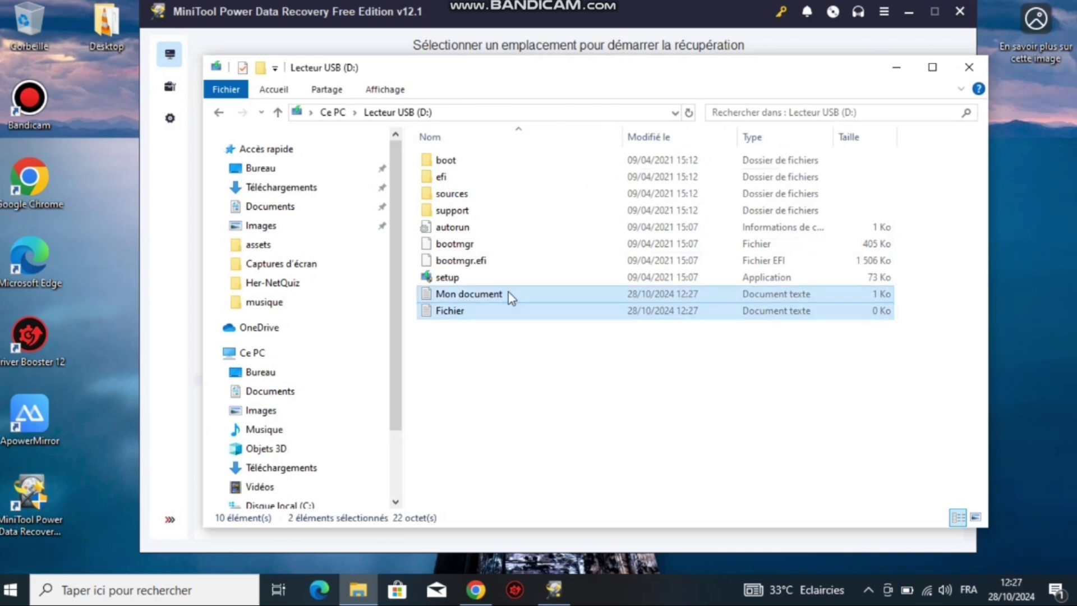
right_click(509, 294)
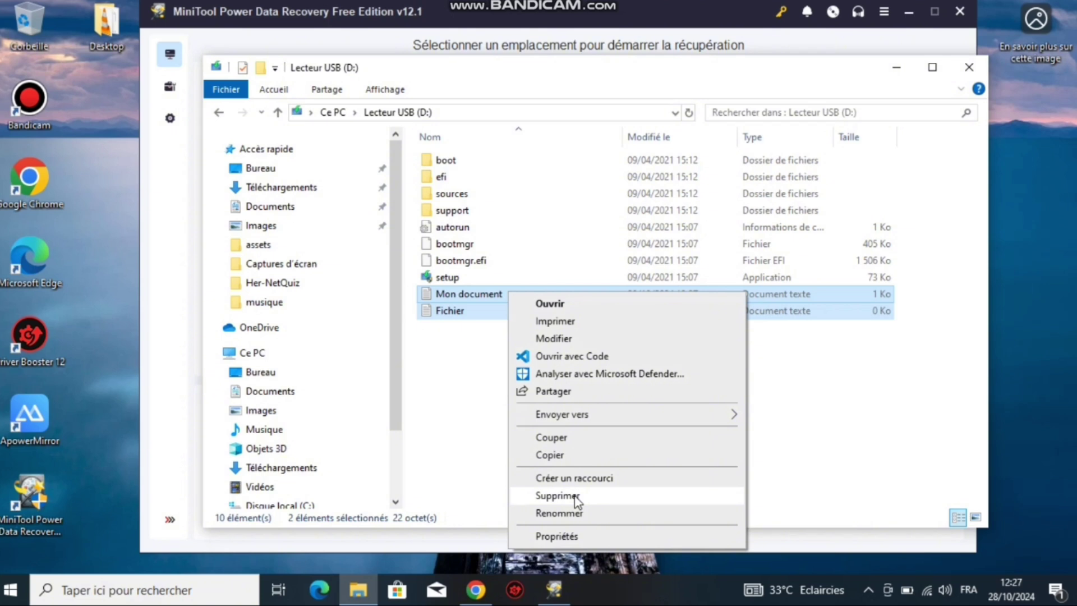
click(576, 497)
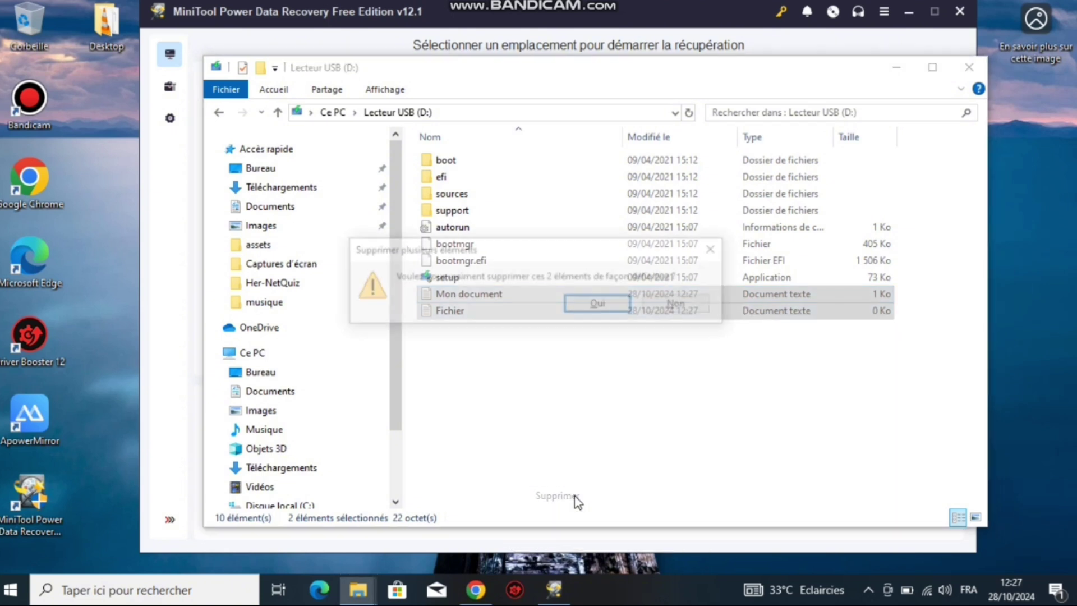
key(Return)
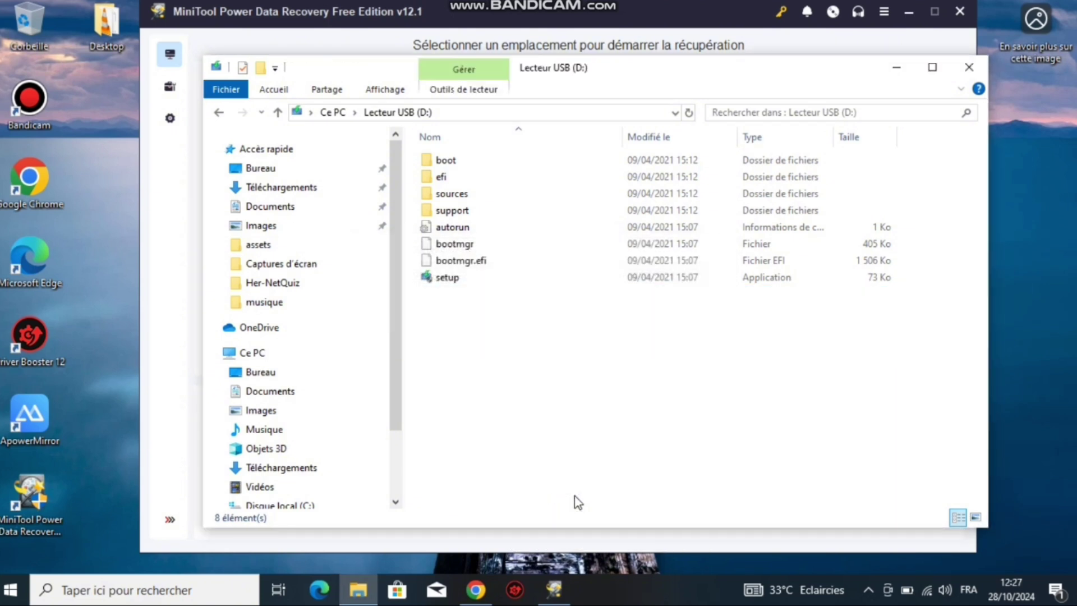
right_click(551, 365)
click(637, 148)
click(968, 68)
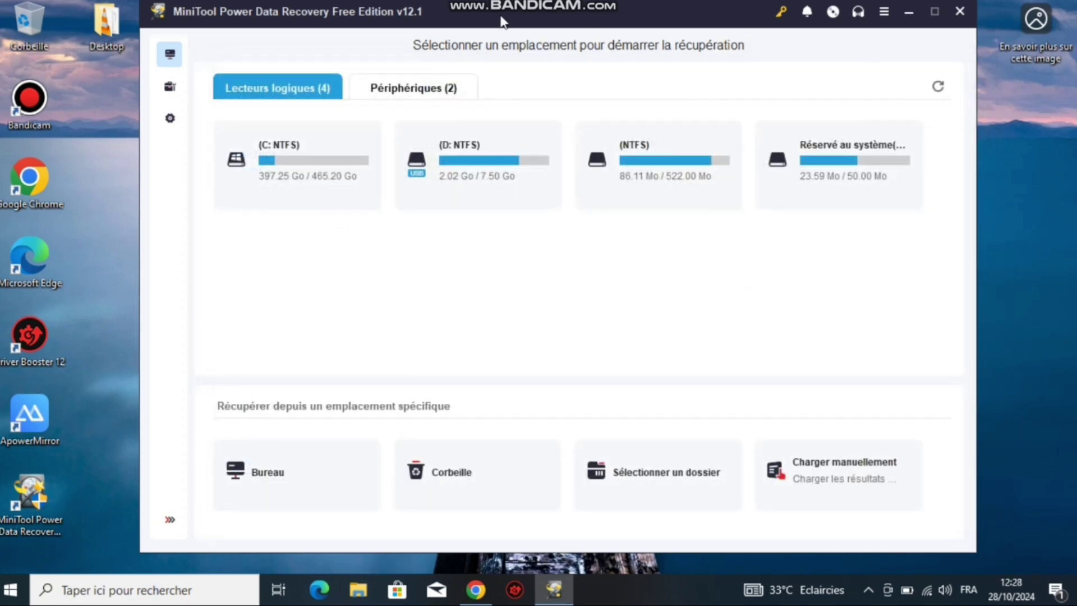
Move the MiniTool Power Data Recovery window slightly and start a scan of the USB drive (D: NTFS)
drag(499, 19, 484, 36)
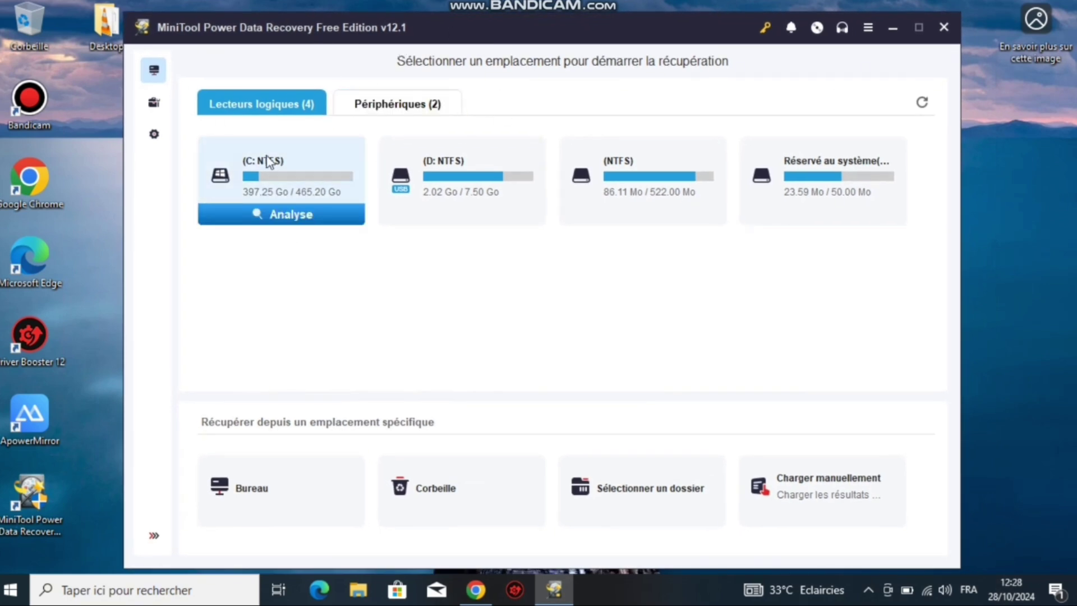
mouse_move(492, 173)
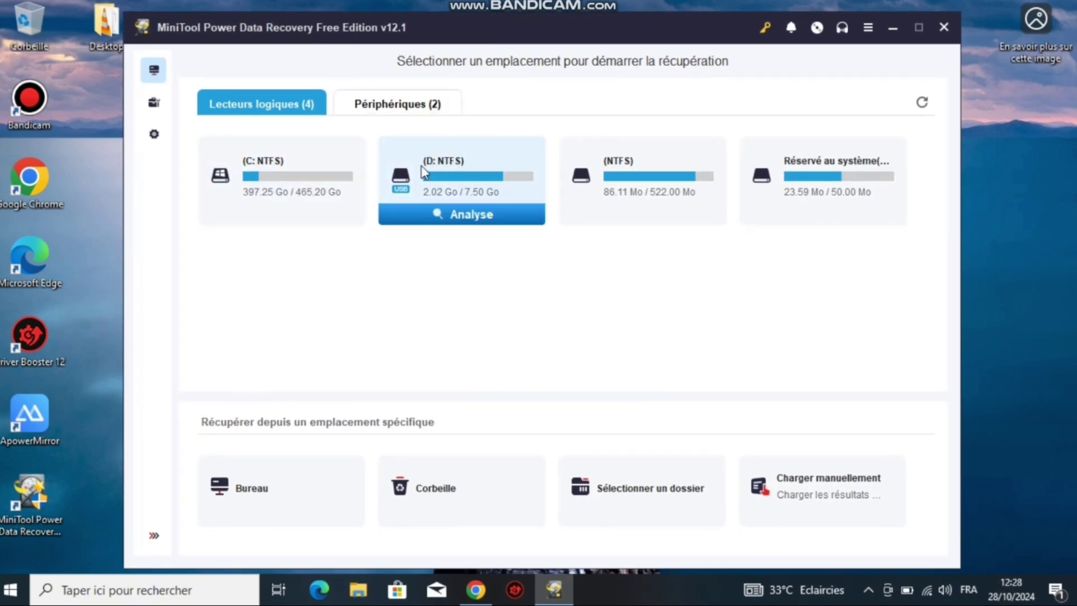
click(455, 219)
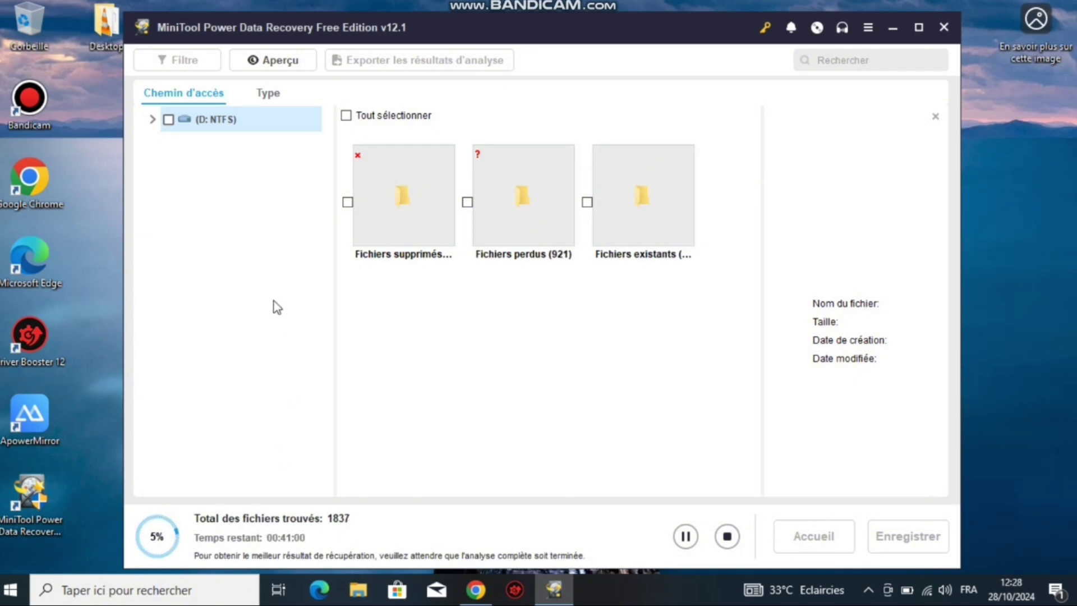
Expand the D: scan results and examine the deleted and lost file folders, ending on the deleted files
click(153, 120)
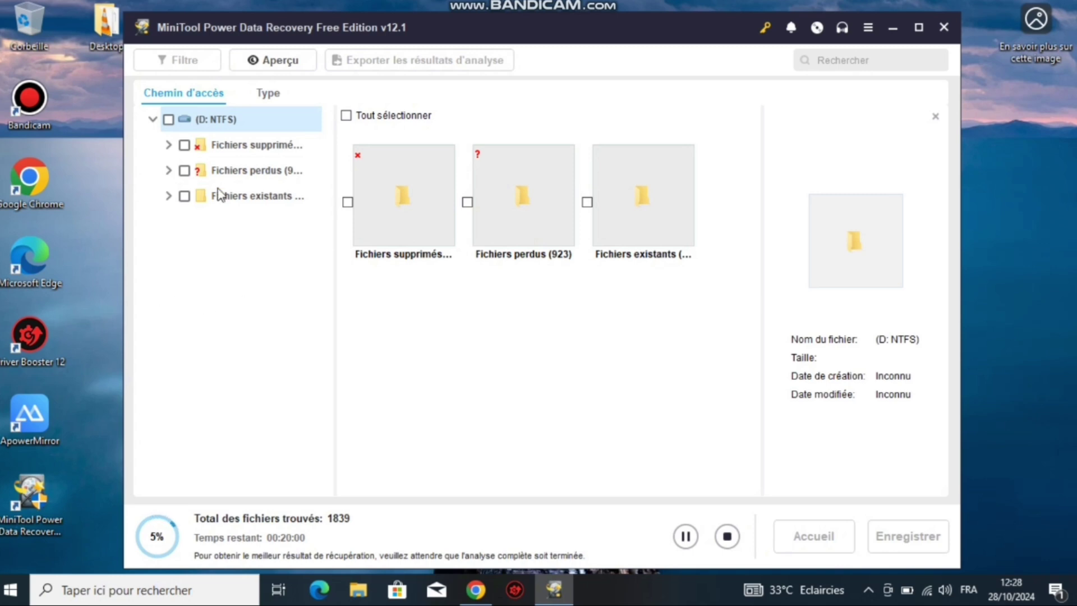
click(168, 145)
click(175, 147)
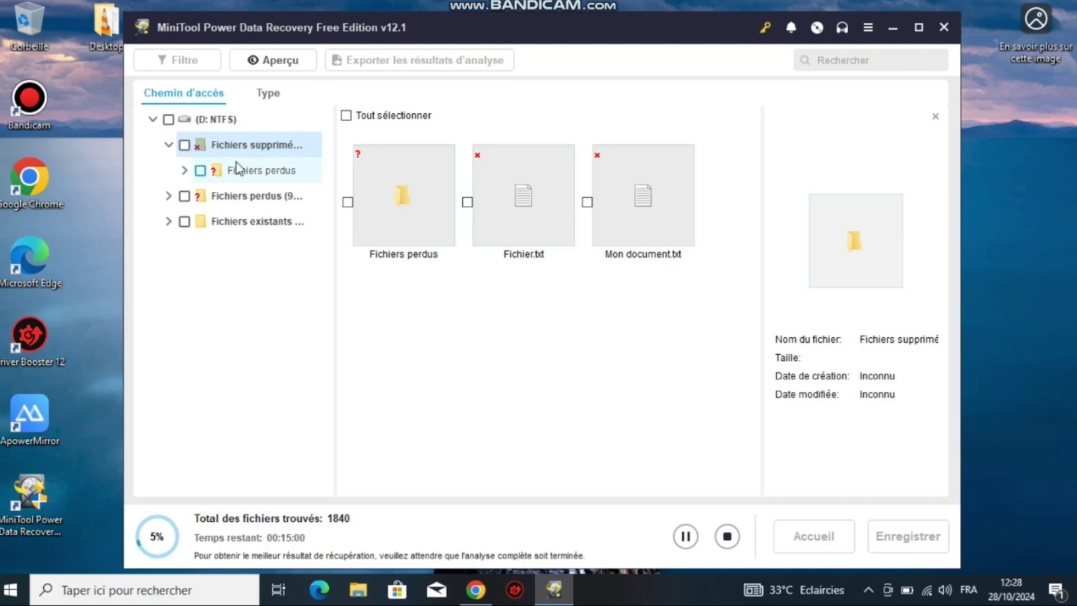
click(170, 196)
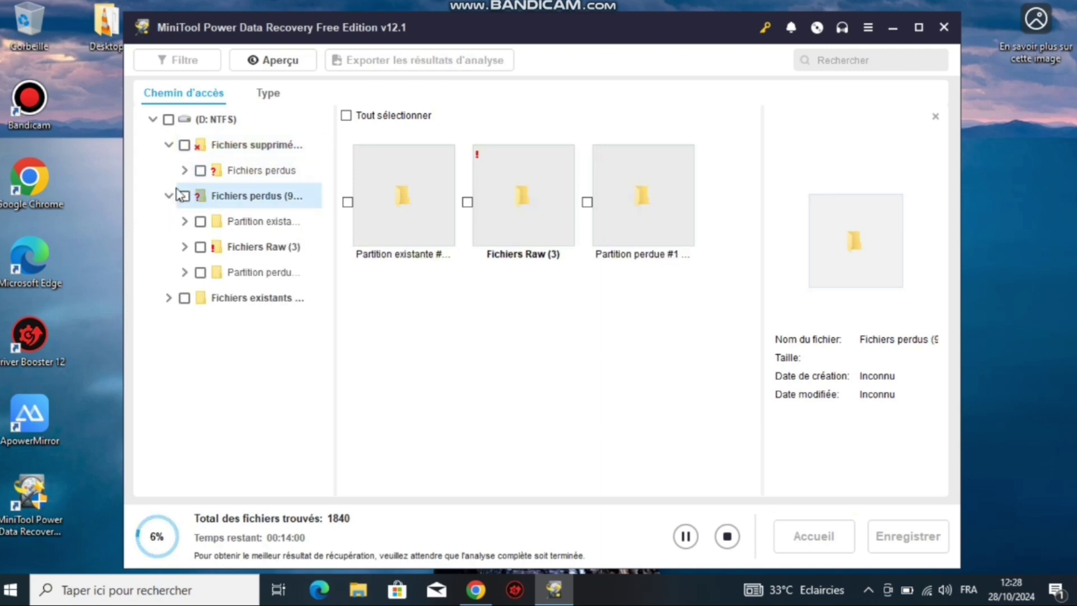
click(268, 147)
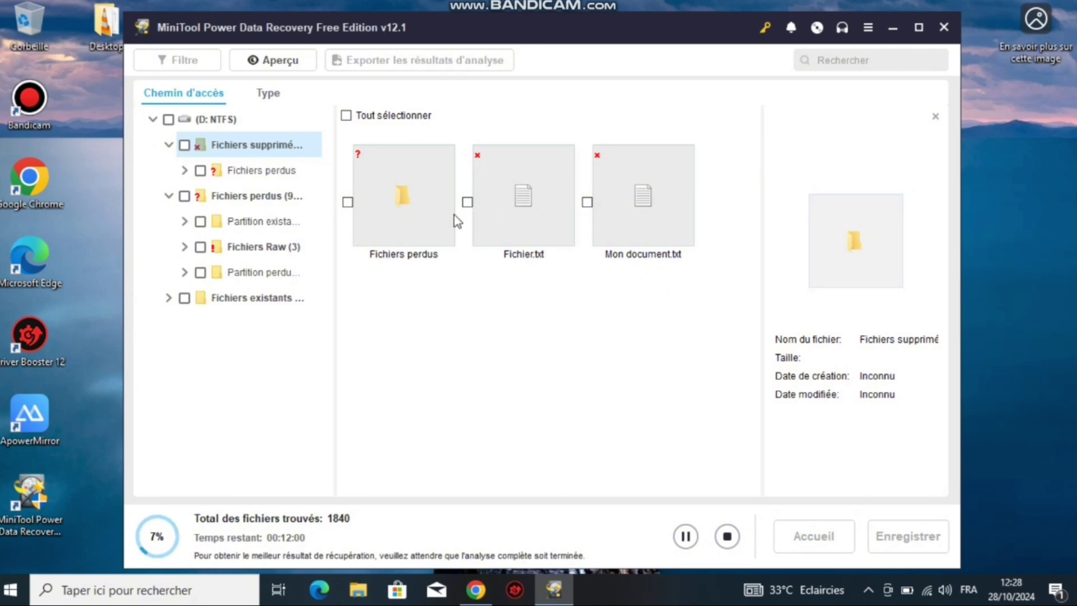
Recover the deleted Fichier.txt and Mon document.txt to the desktop (Bureau) and dismiss the recovery notice
click(467, 202)
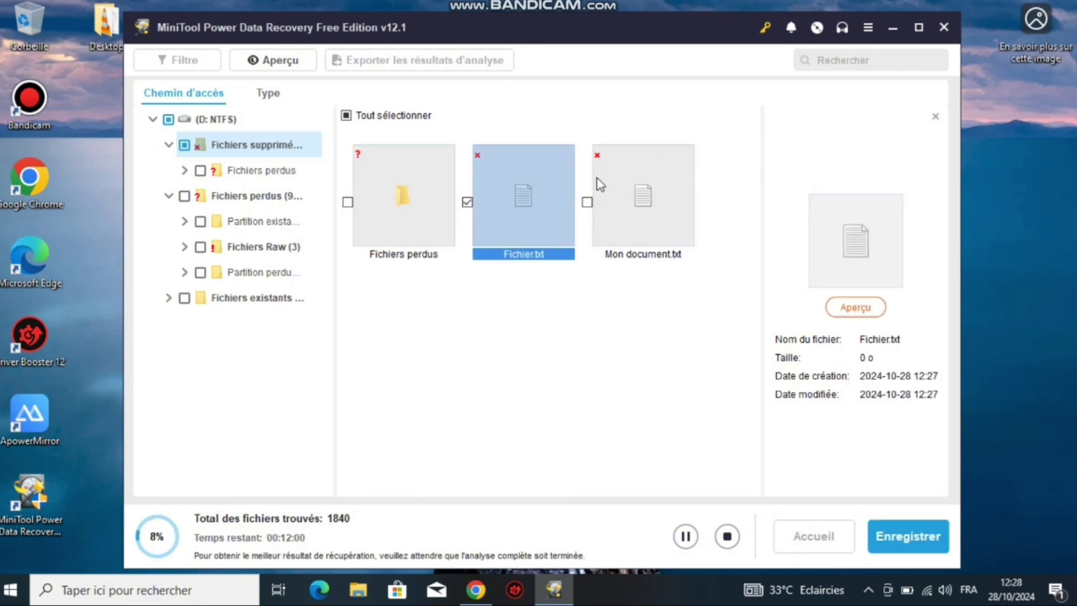
click(587, 202)
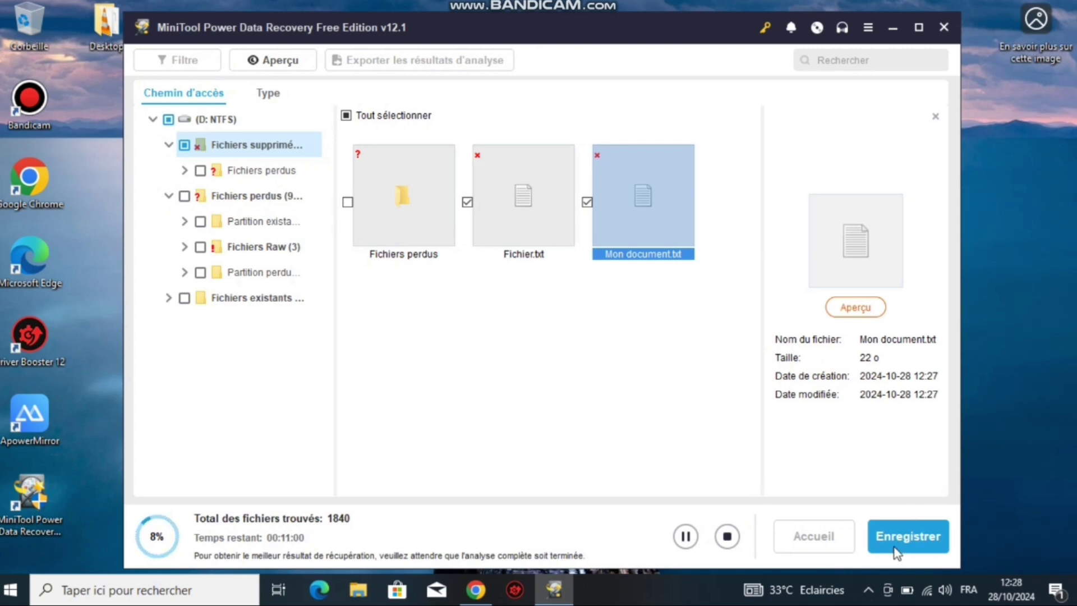
click(931, 533)
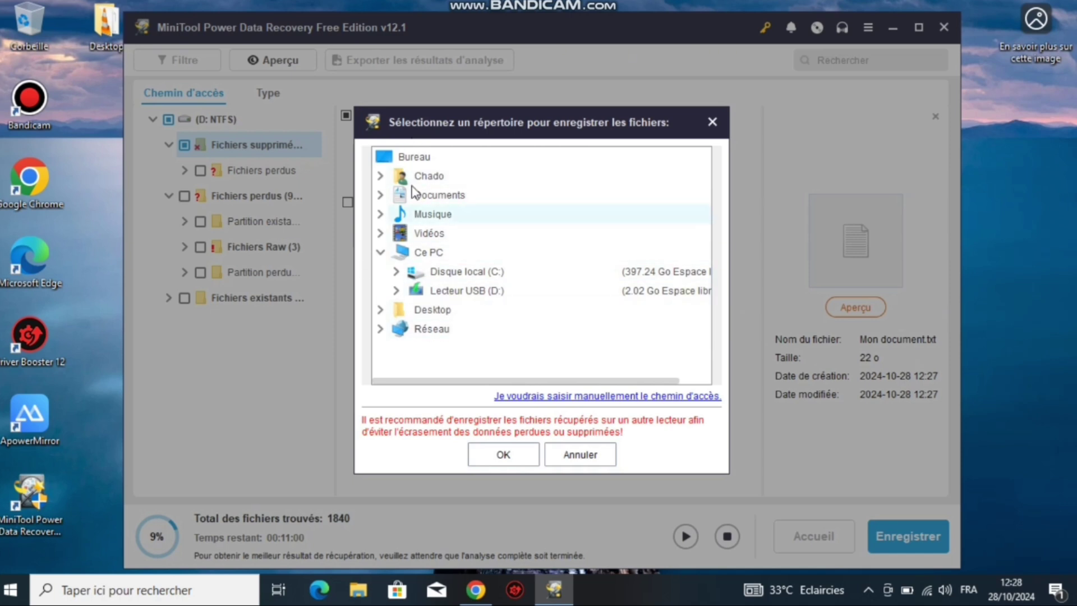
click(426, 160)
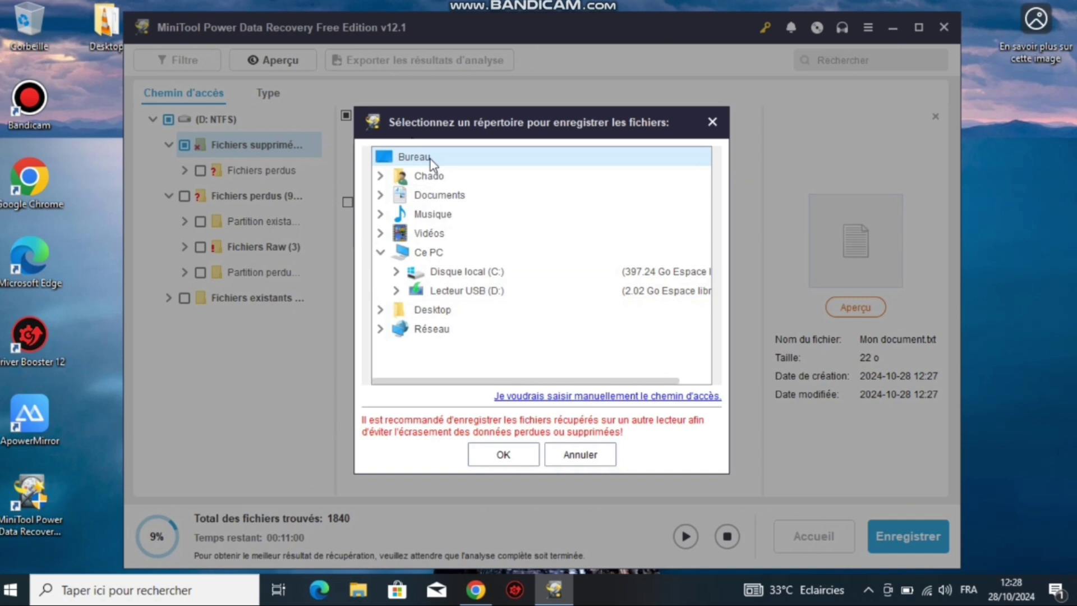
click(497, 450)
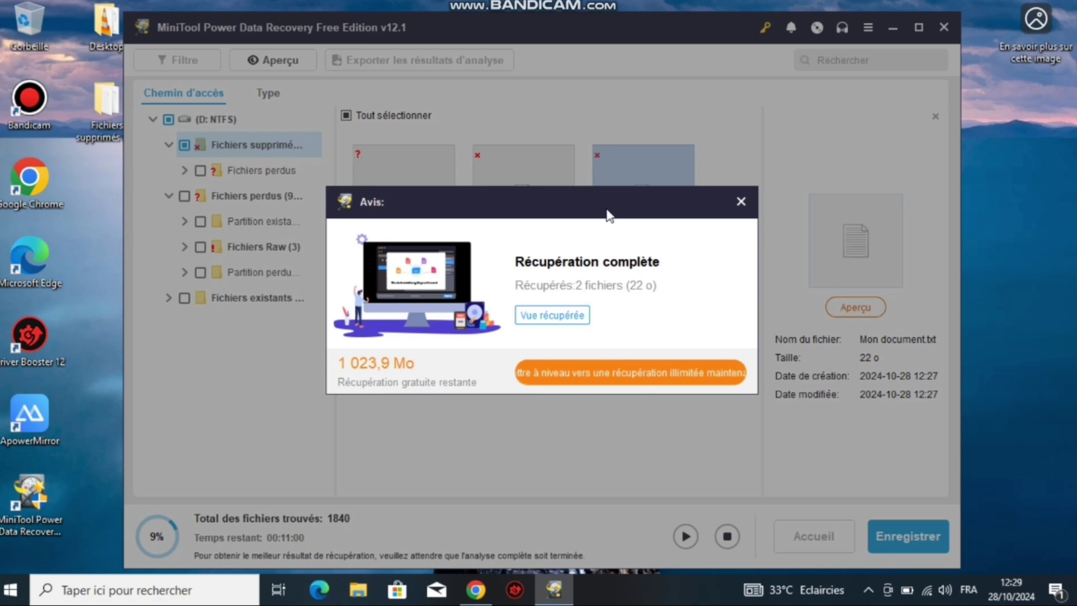
drag(604, 194, 649, 211)
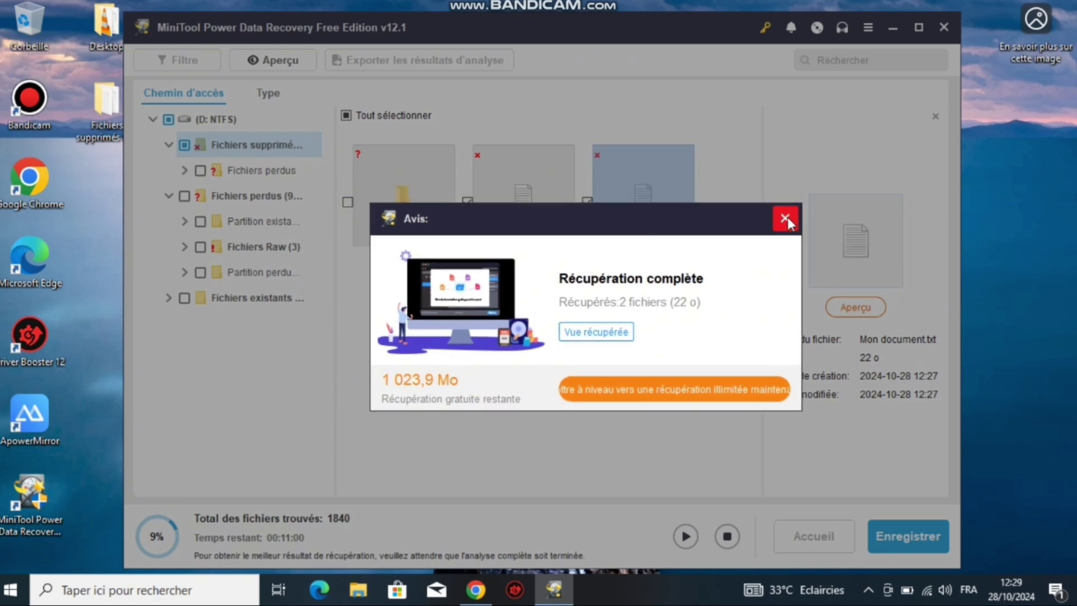
click(786, 219)
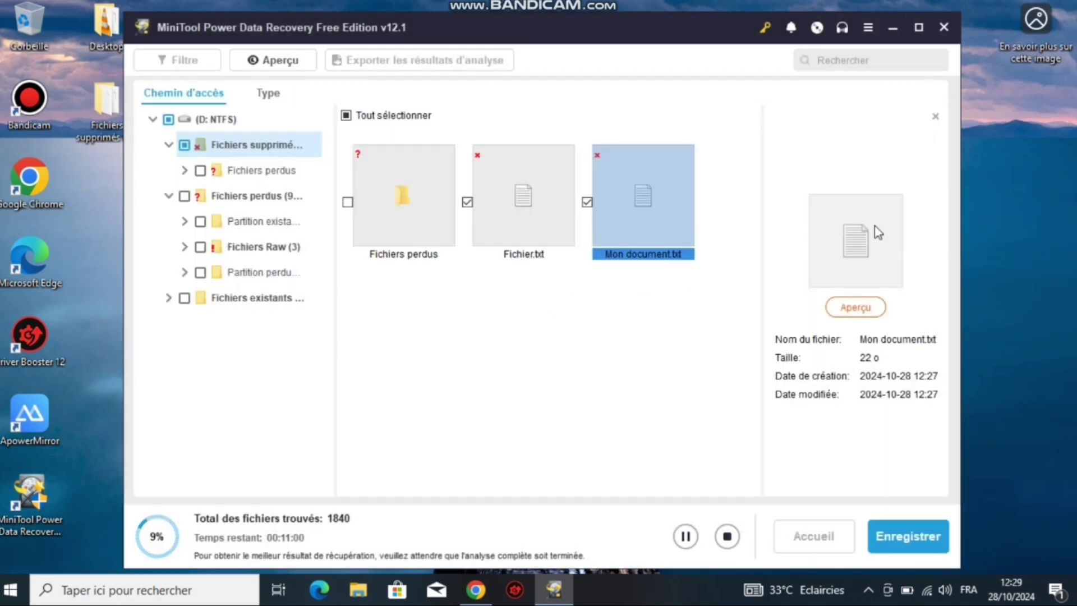
Stop the running scan of the USB drive and close the recovery program without saving the scan result
click(727, 536)
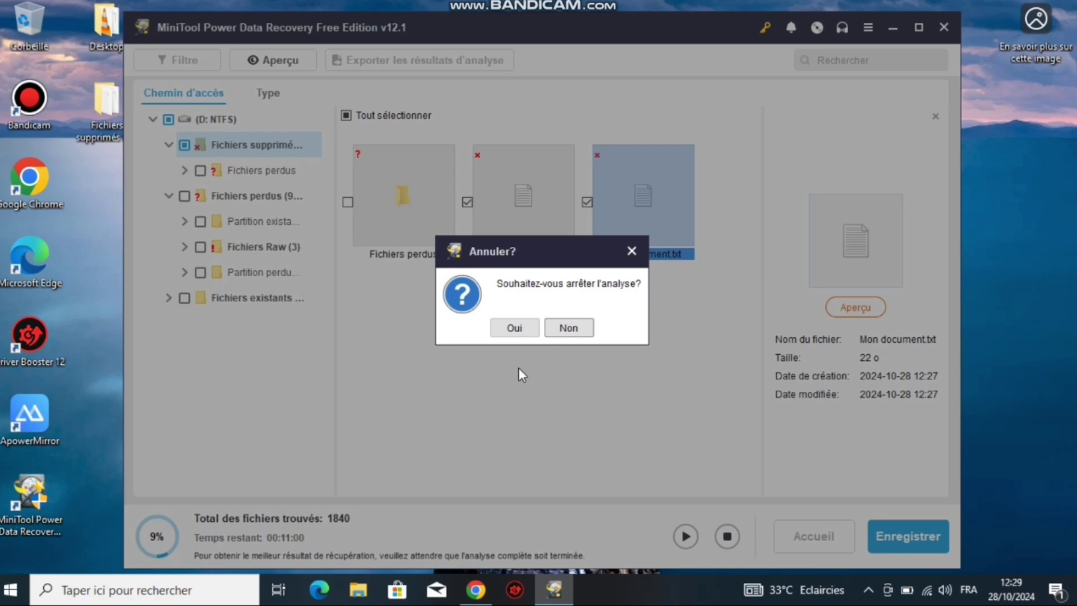
click(524, 327)
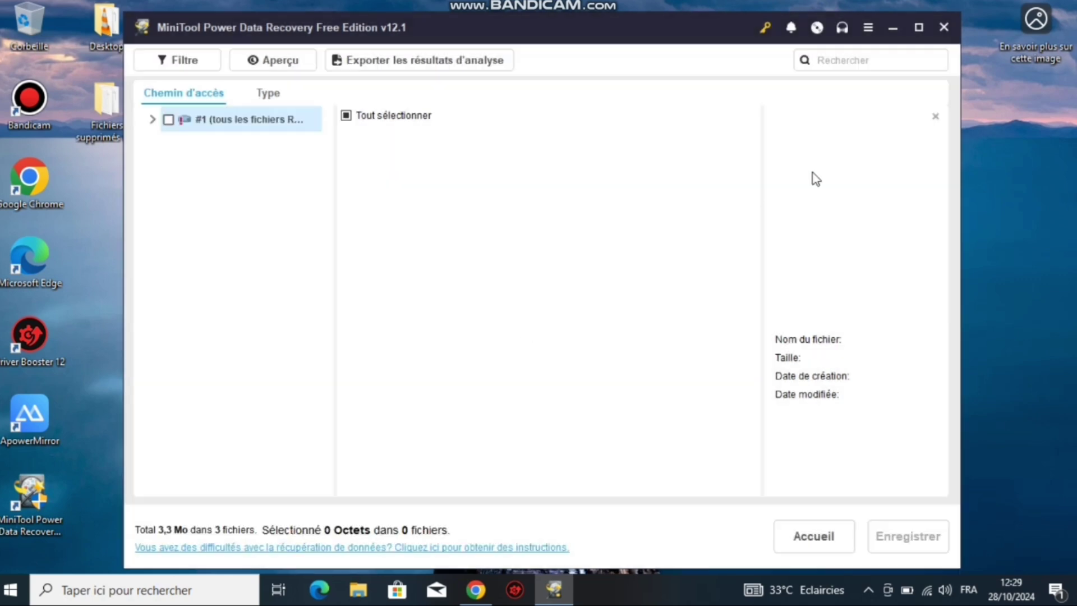
click(943, 32)
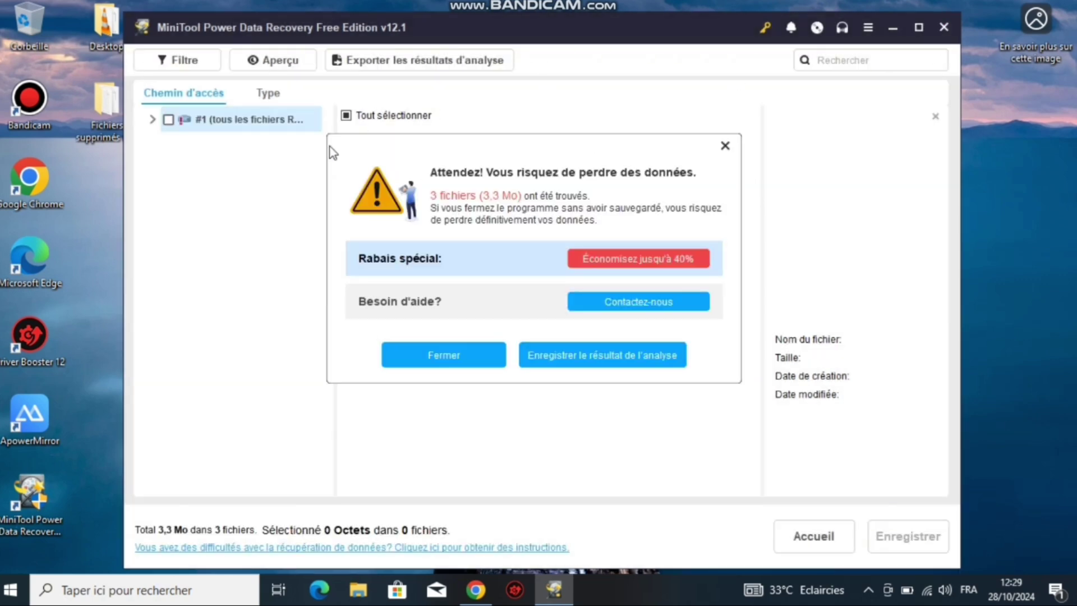
click(463, 352)
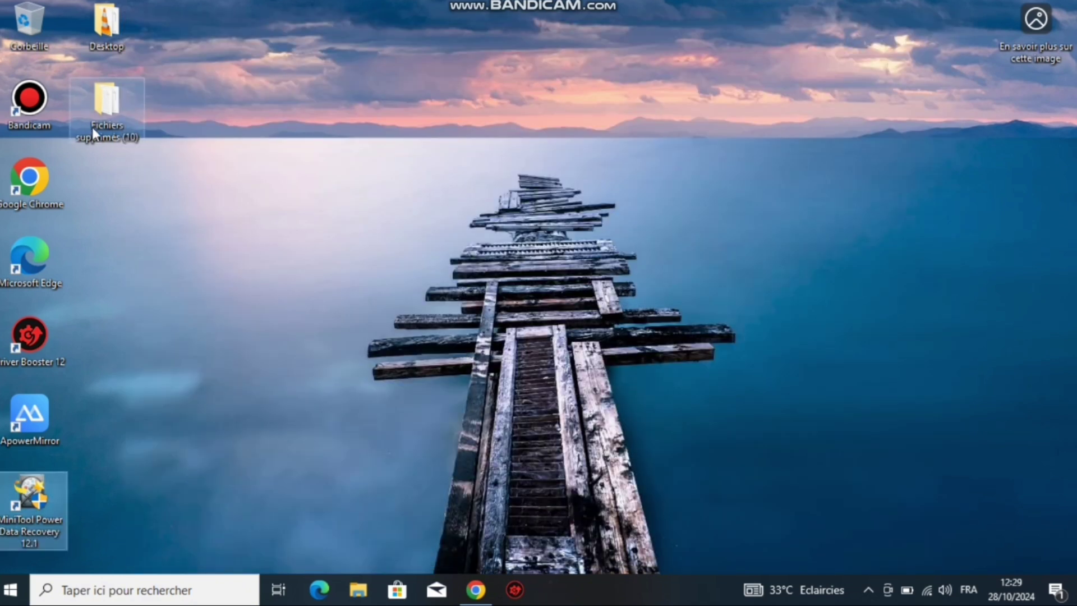
Open the recovered "Fichiers supprimés (10)" folder on the desktop, check the text in Mon document and close the file
double_click(116, 113)
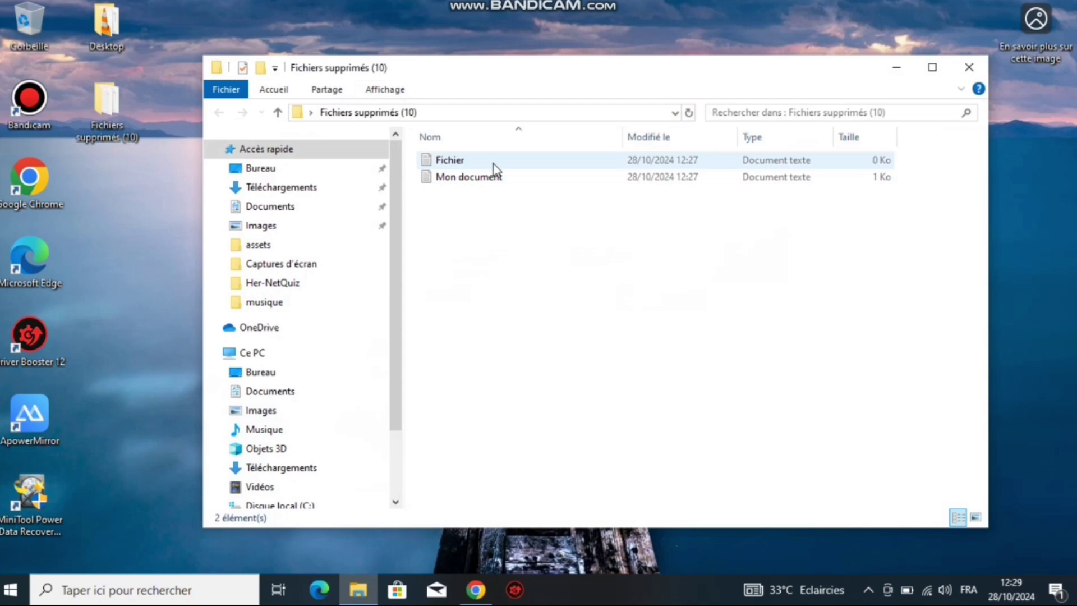
double_click(542, 178)
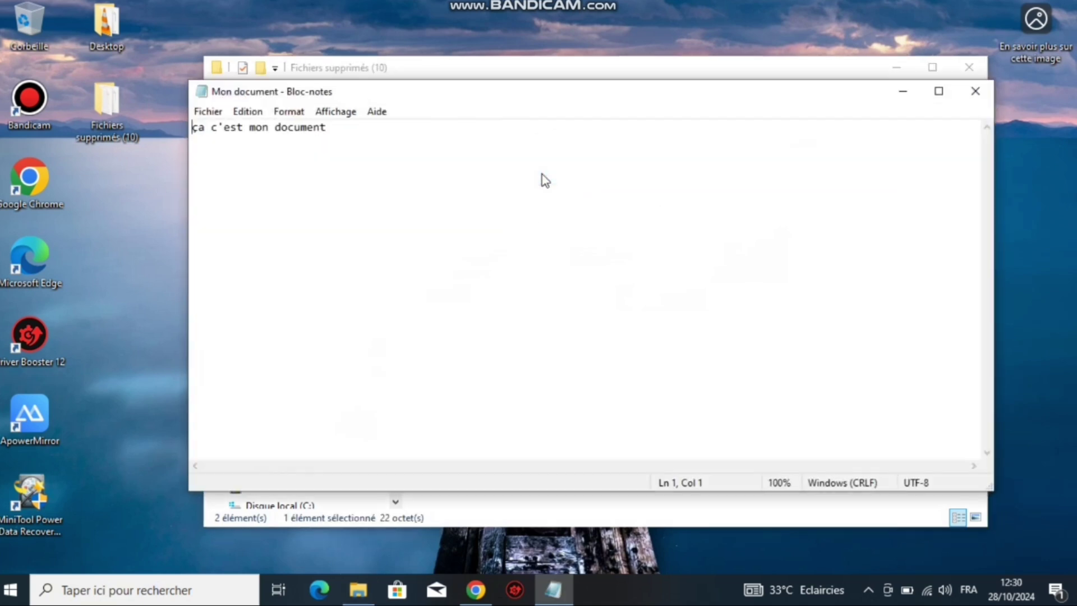
drag(443, 94, 409, 138)
click(933, 136)
click(676, 261)
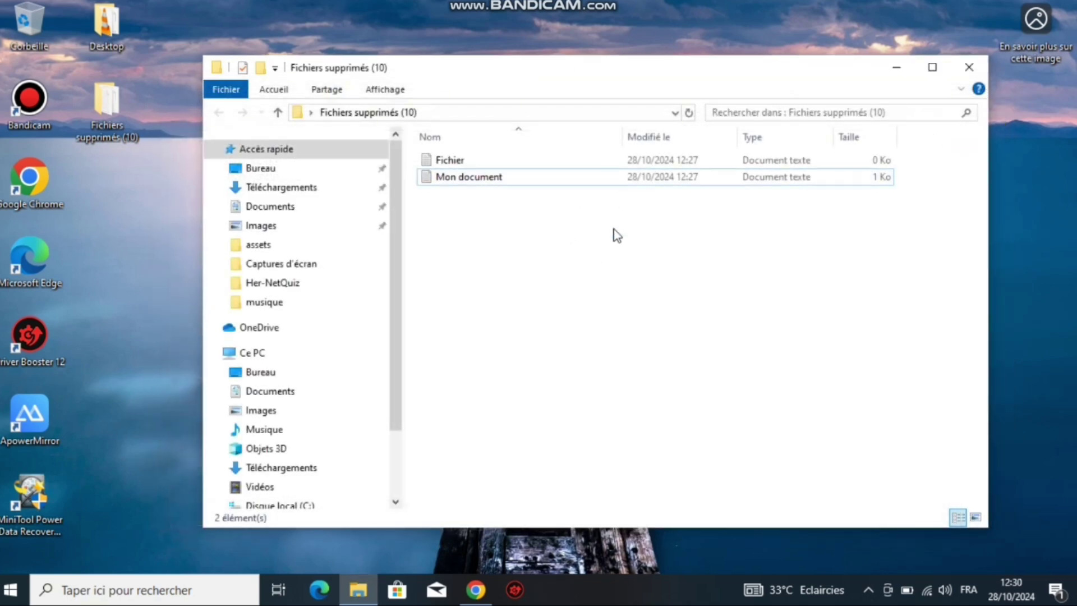
Reopen the recovered Mon document, append "eh,ze" to its text as an editing test and close it without saving
double_click(502, 183)
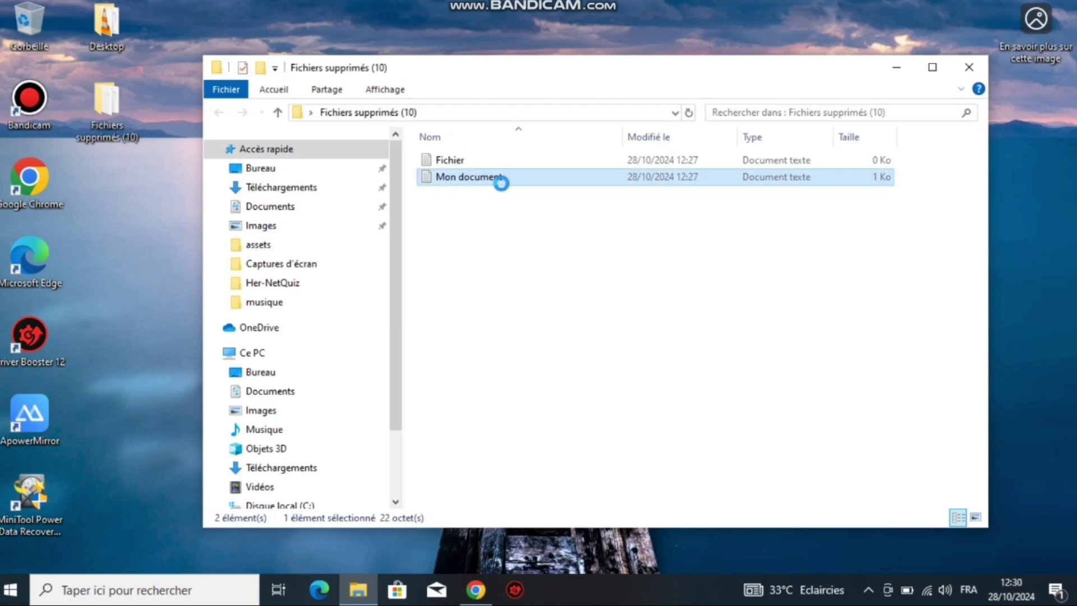
drag(303, 133, 329, 225)
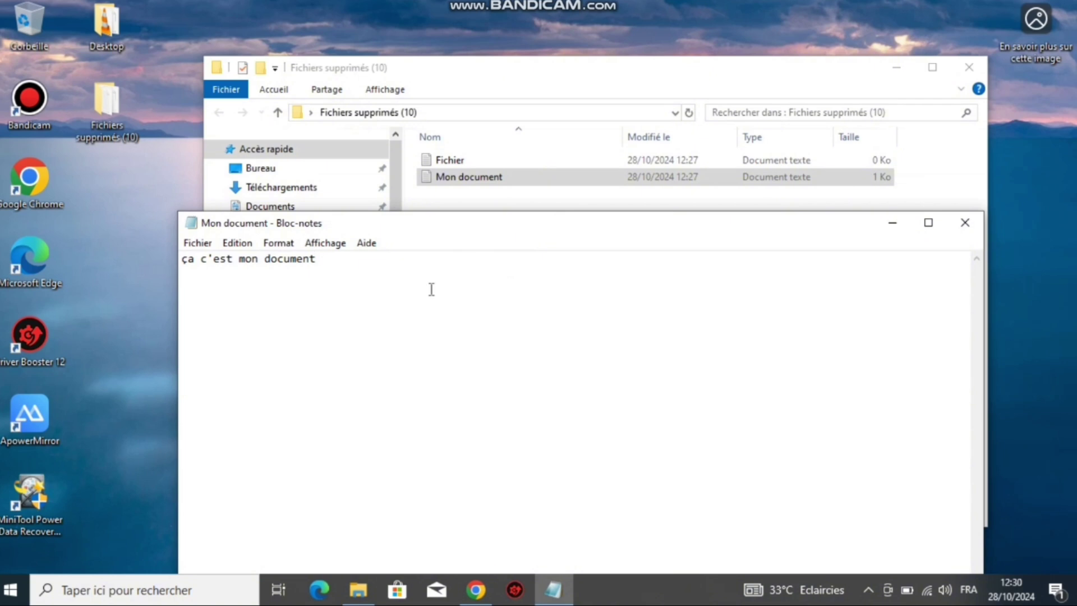
text(eh,ze)
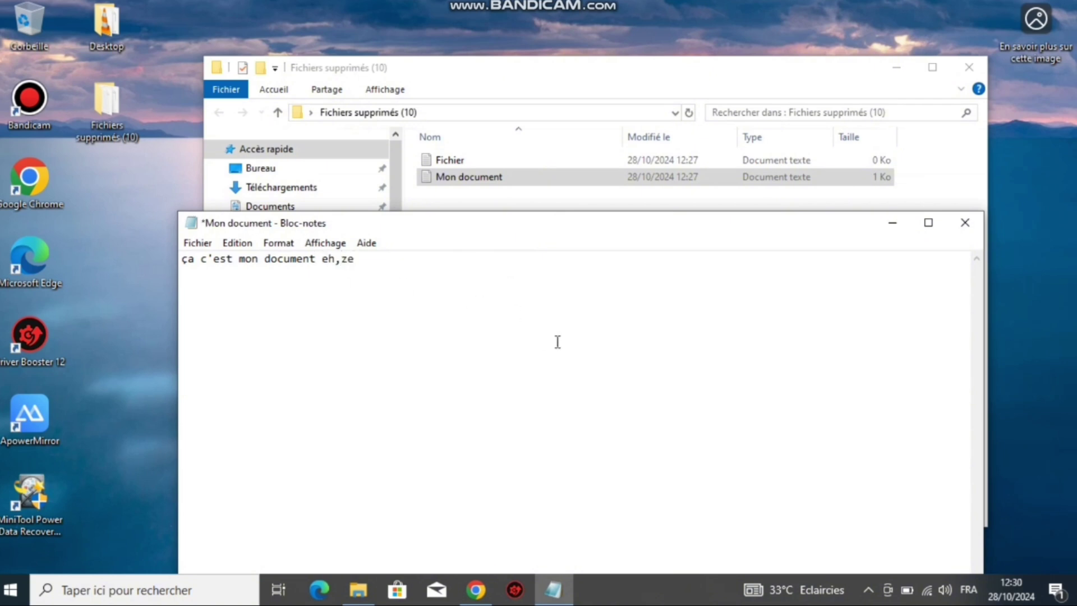
click(964, 223)
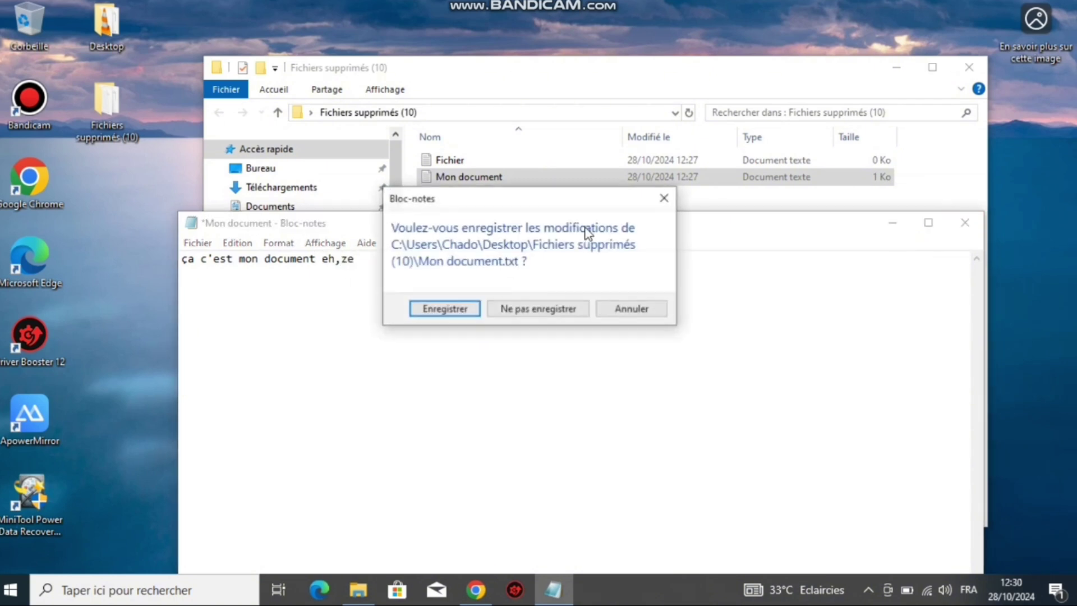
click(528, 308)
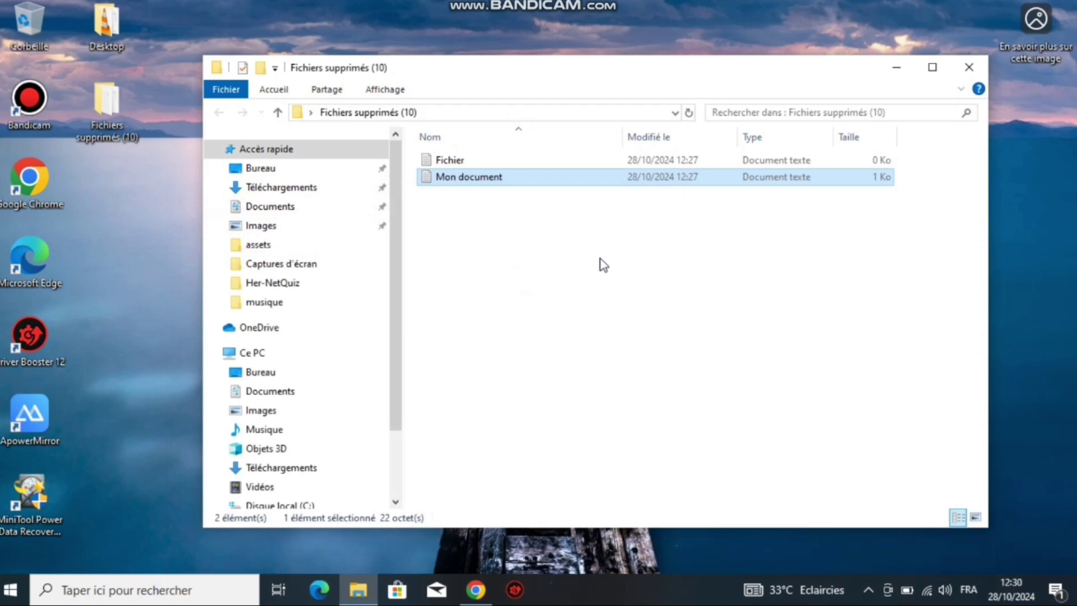
click(603, 264)
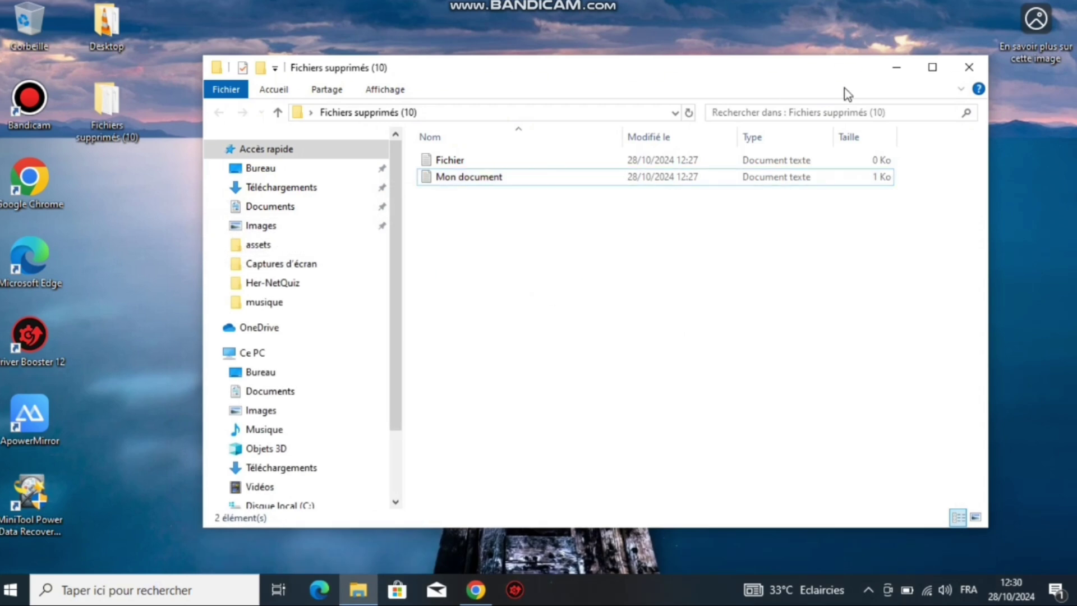
Close the recovered files folder window and refresh the desktop
click(969, 68)
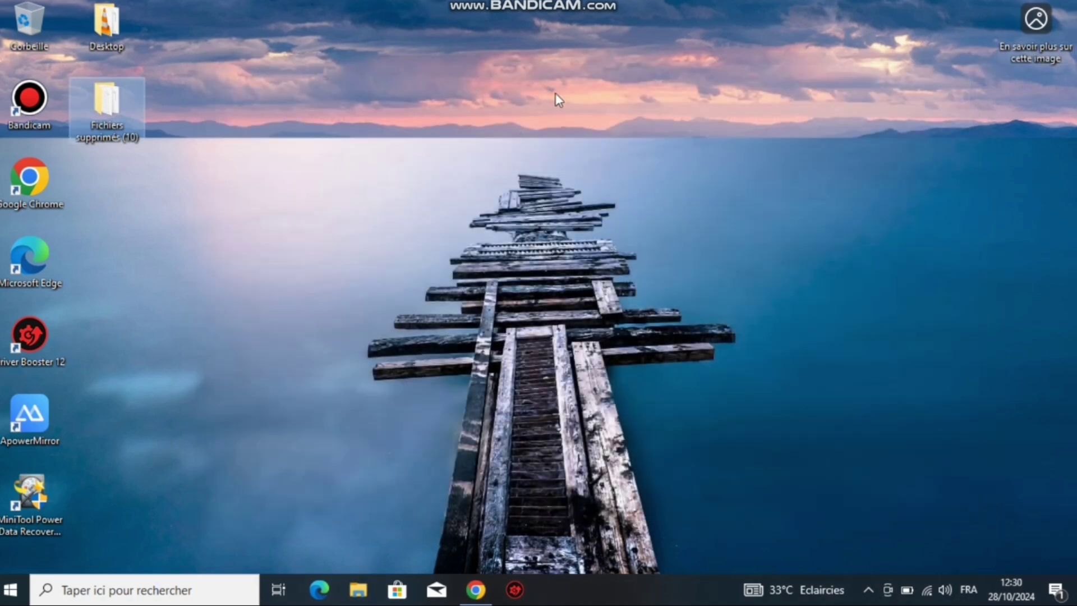
right_click(555, 94)
click(593, 140)
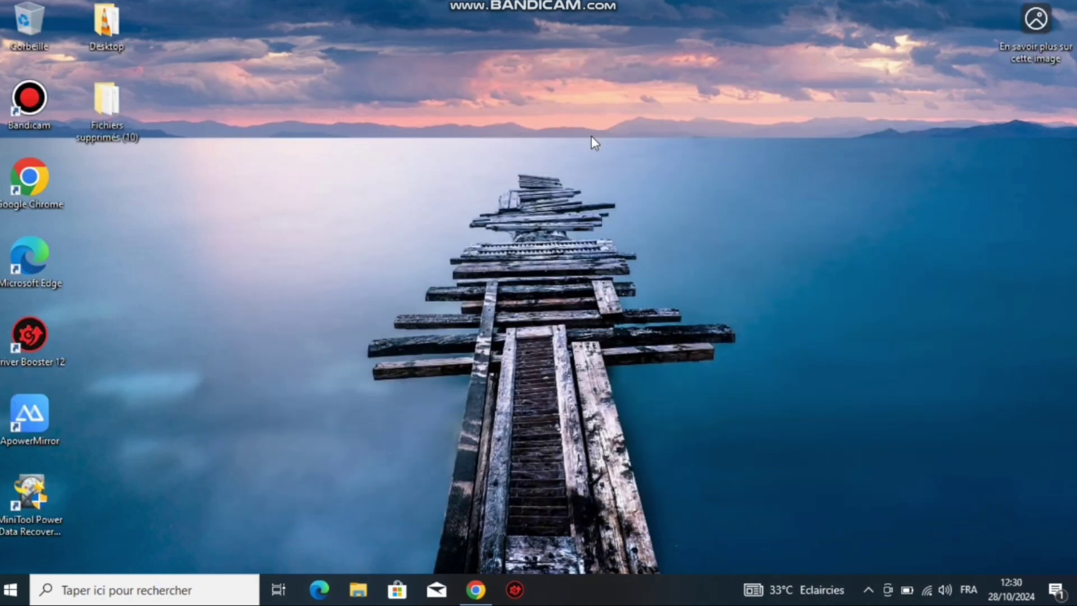